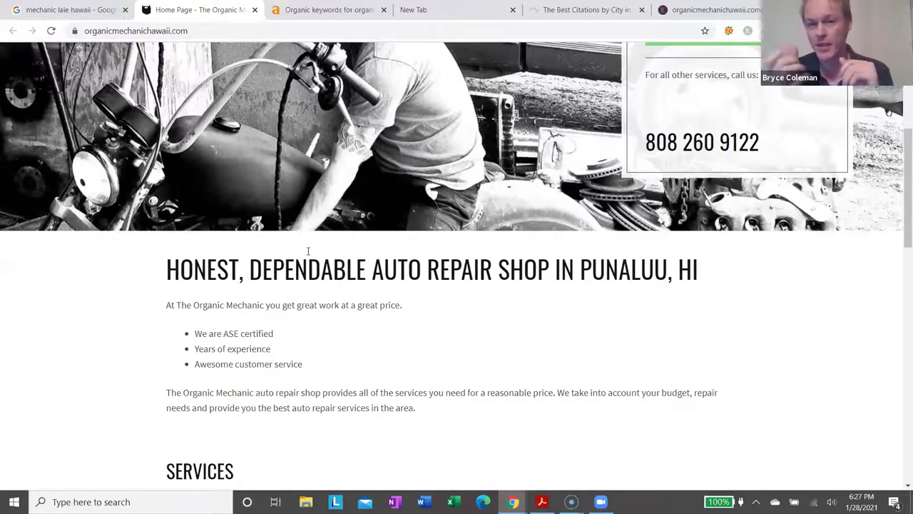
# - Review The Organic Mechanic home page's headline, services, customer reviews, contact details and appointment section
pyautogui.scroll(-7, 308, 250)
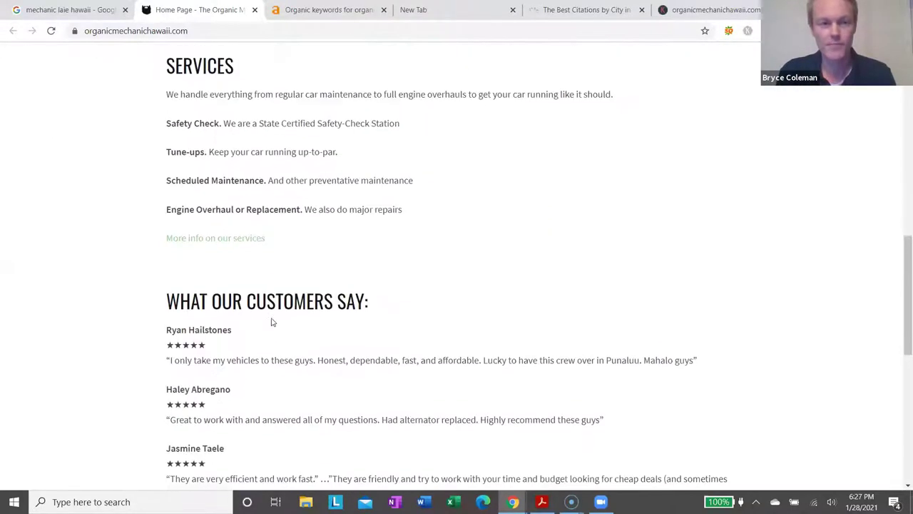
pyautogui.scroll(-6, 272, 322)
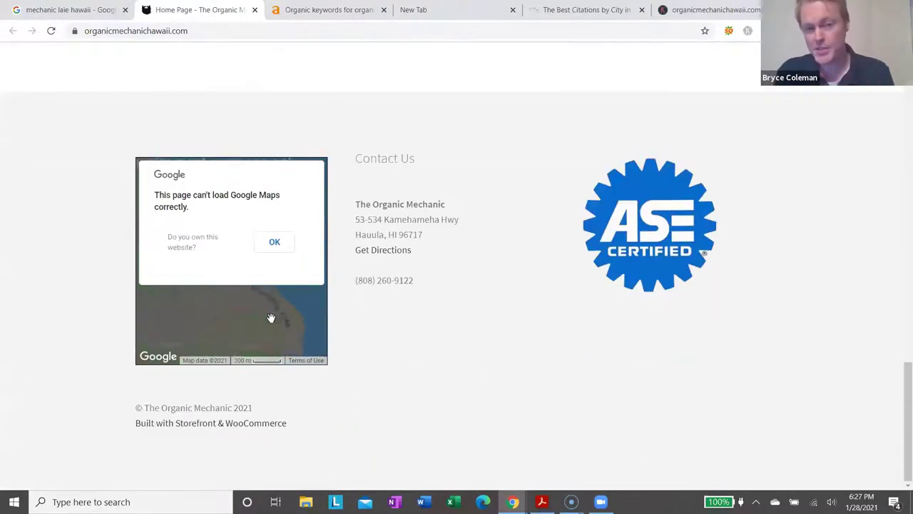
pyautogui.scroll(1, 448, 262)
pyautogui.scroll(15, 448, 263)
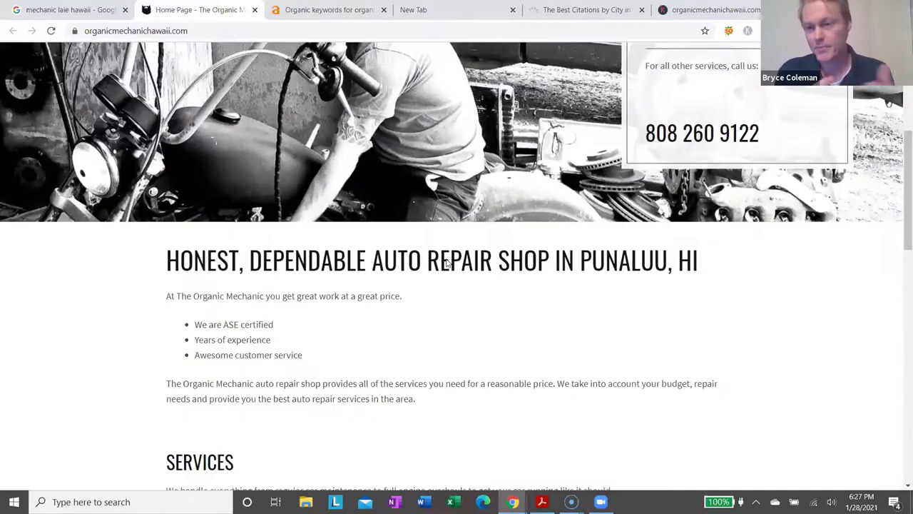
pyautogui.scroll(2, 447, 262)
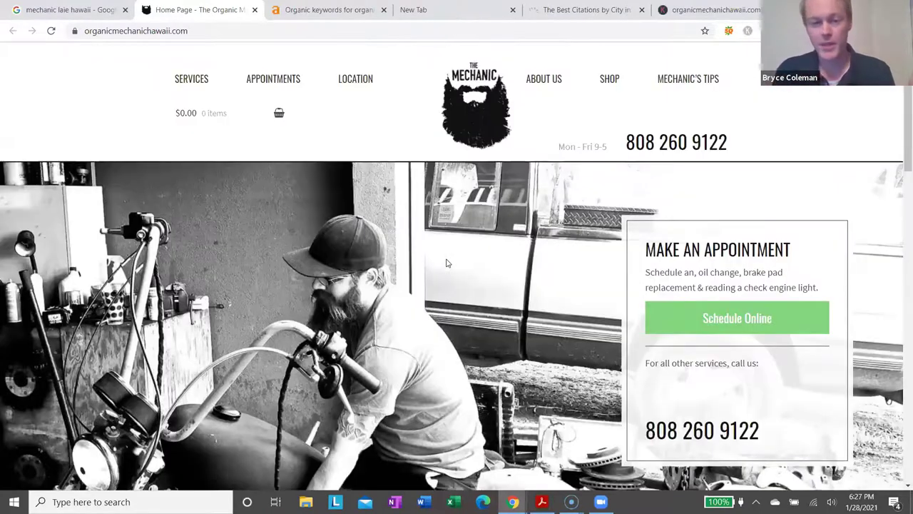
pyautogui.scroll(-1, 447, 263)
pyautogui.scroll(-6, 447, 263)
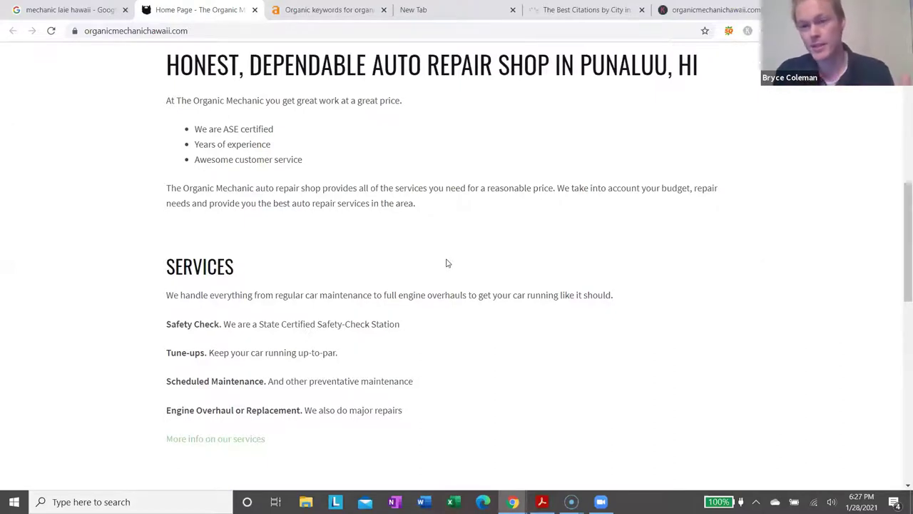
pyautogui.scroll(-1, 446, 263)
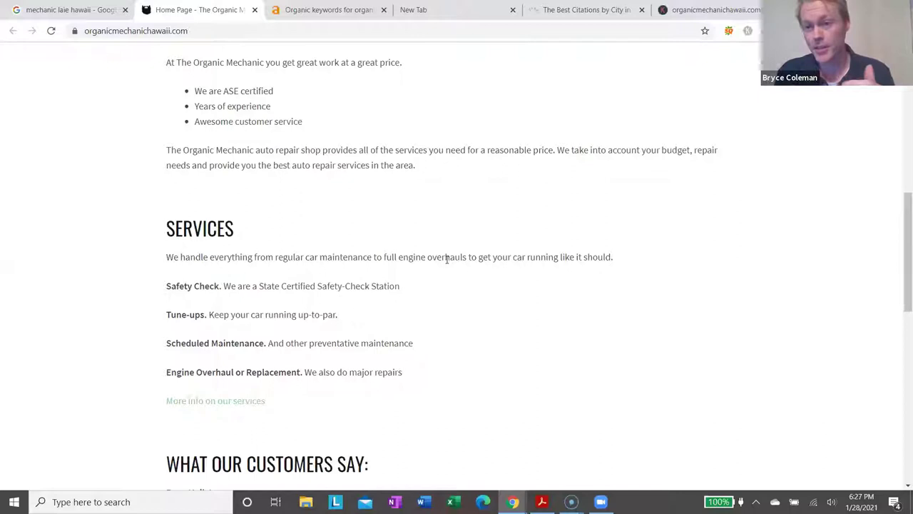
pyautogui.scroll(-6, 447, 261)
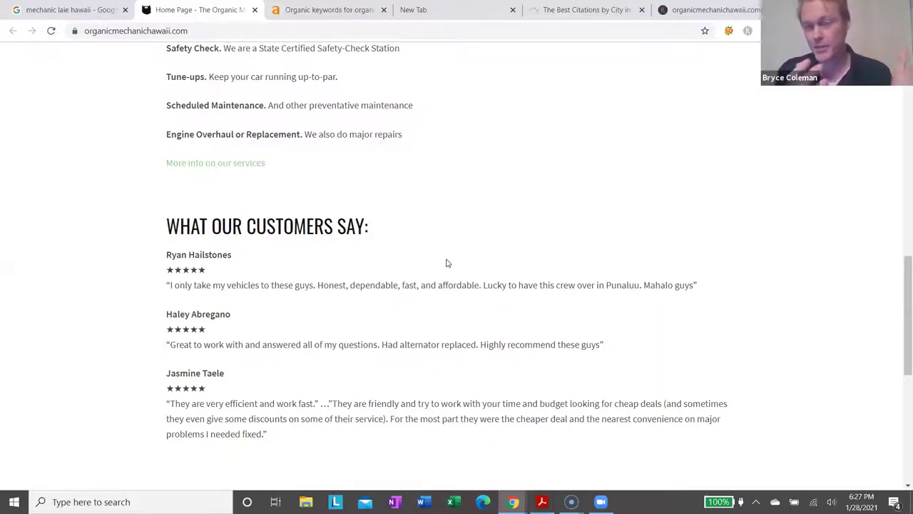
pyautogui.scroll(6, 448, 261)
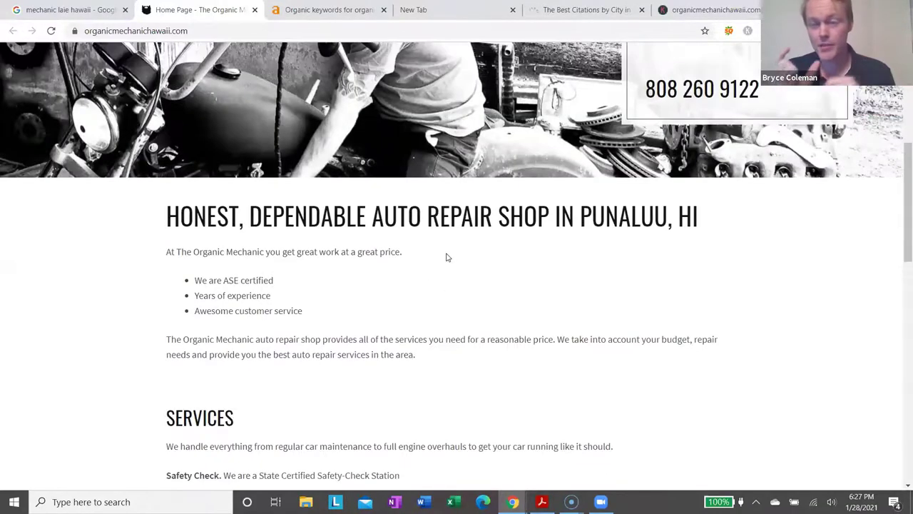
pyautogui.scroll(2, 447, 257)
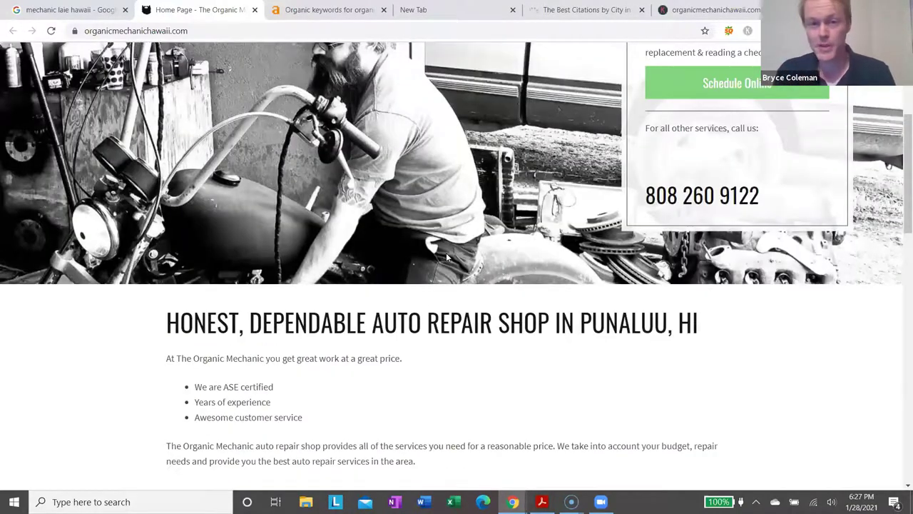
# - Examine the Ahrefs organic keywords report for organicmechanichawaii.com, including keyword volumes, positions and ranking URLs
pyautogui.click(316, 10)
pyautogui.scroll(-4, 214, 207)
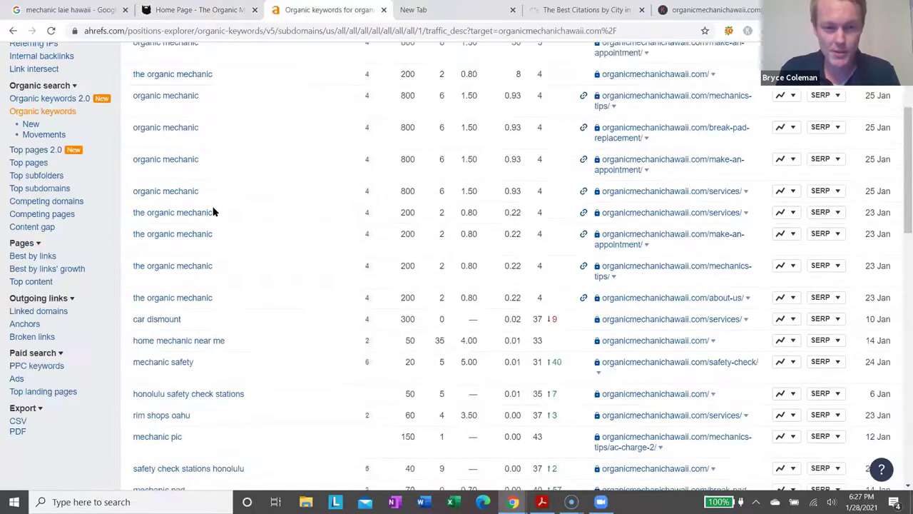
pyautogui.scroll(-1, 244, 252)
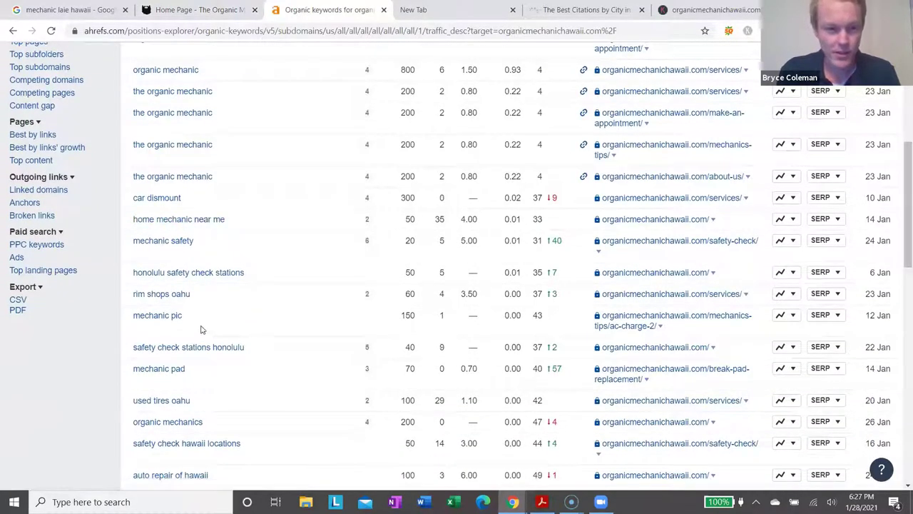
pyautogui.scroll(-1, 272, 307)
pyautogui.scroll(-4, 272, 307)
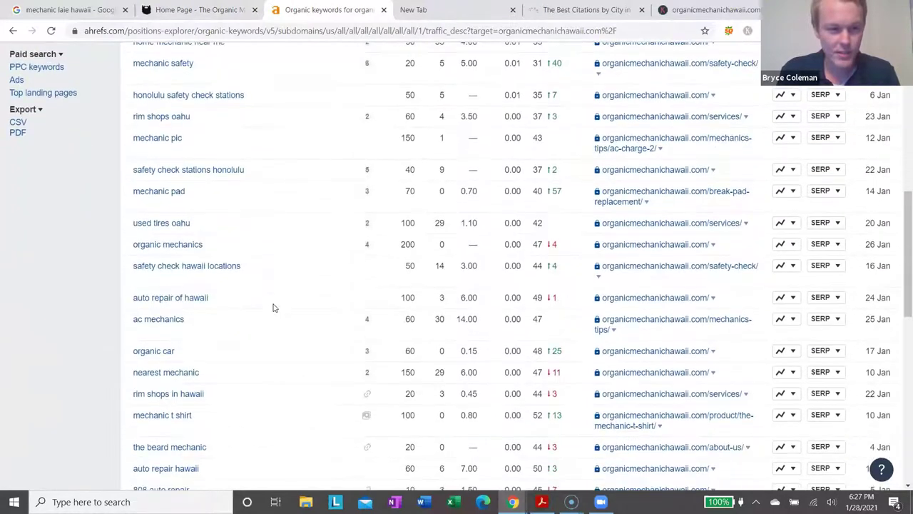
pyautogui.scroll(-3, 272, 308)
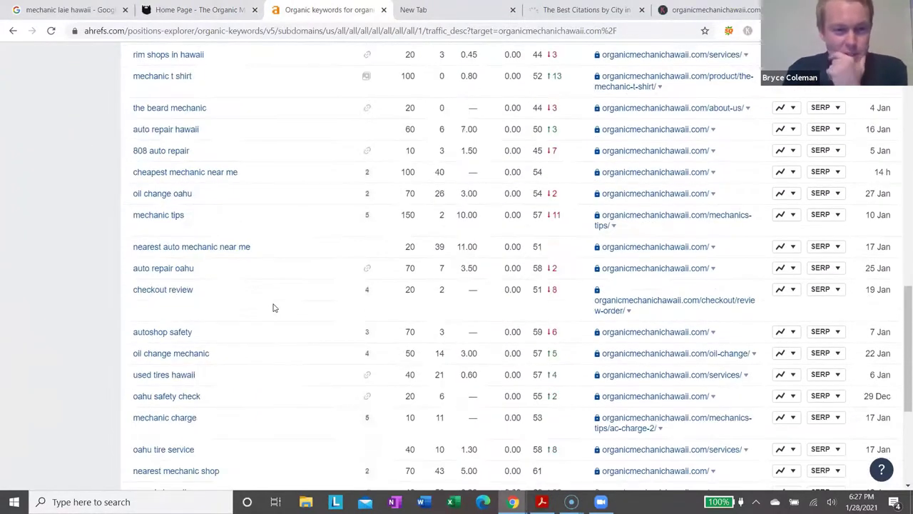
pyautogui.scroll(-1, 249, 314)
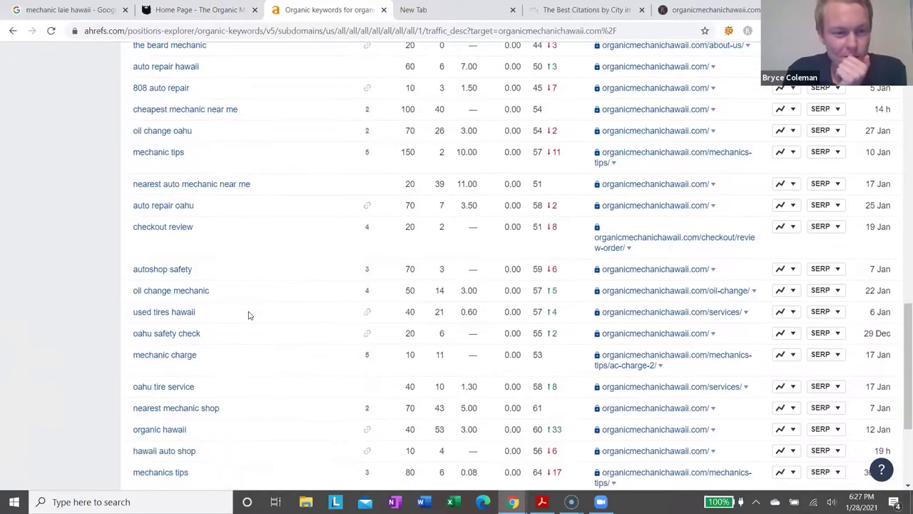
pyautogui.scroll(3, 249, 315)
pyautogui.scroll(9, 250, 314)
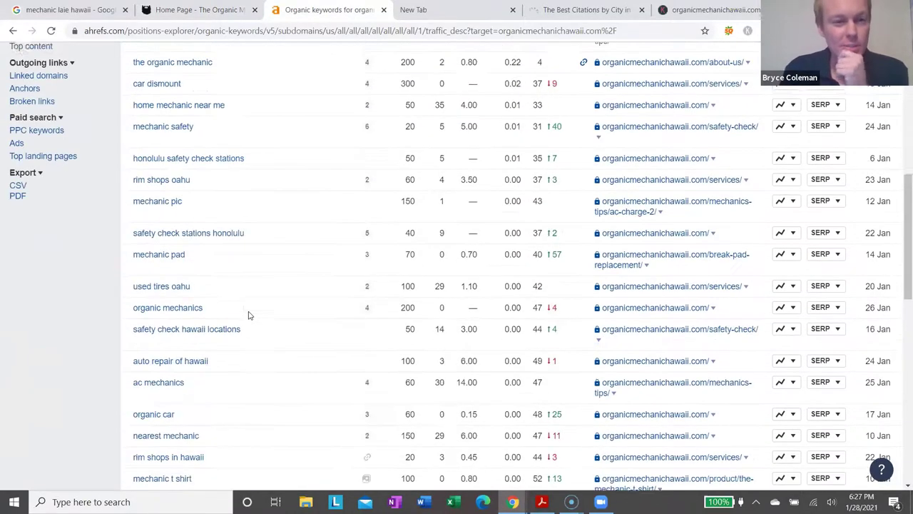
pyautogui.scroll(3, 215, 257)
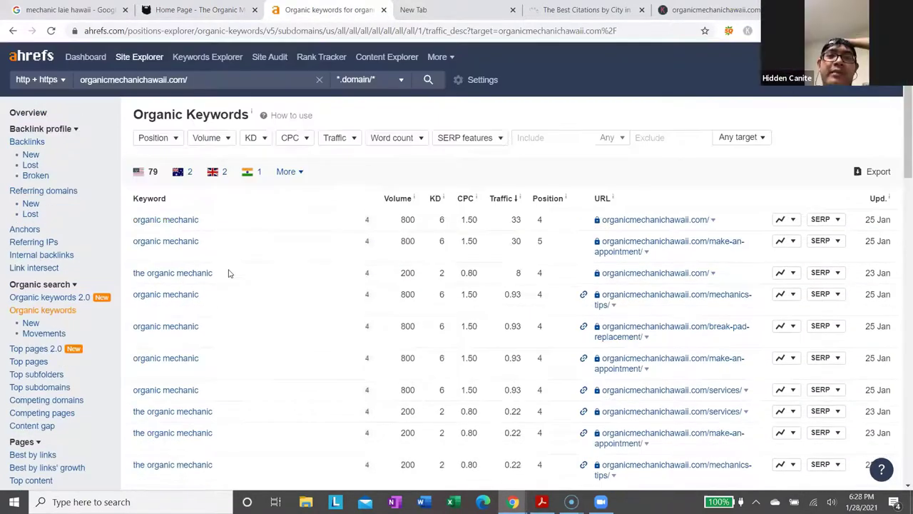
pyautogui.scroll(-1, 229, 274)
pyautogui.scroll(-1, 229, 274)
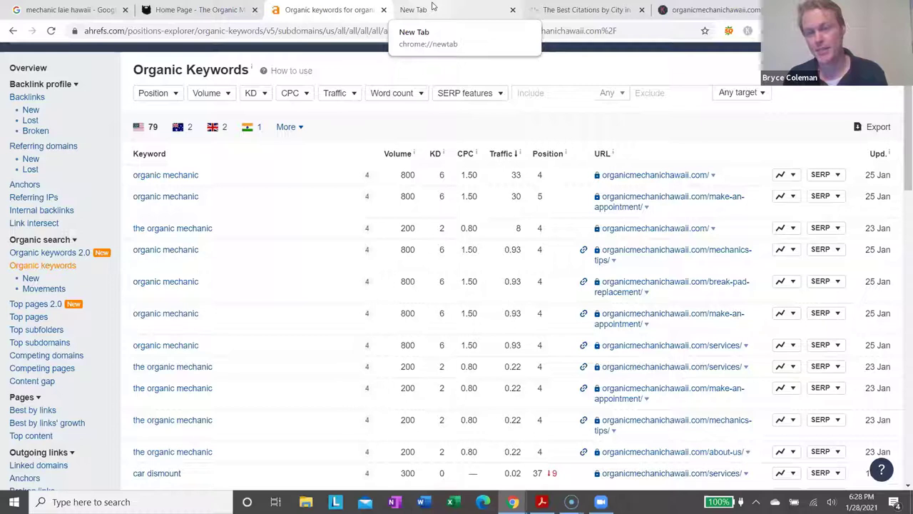
# - Return to The Organic Mechanic home page and look it over from the footer up to the header
pyautogui.click(208, 7)
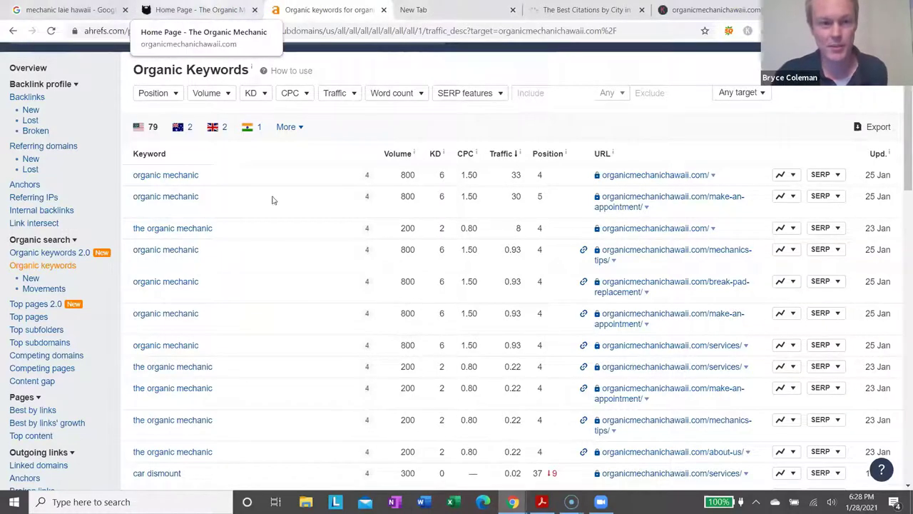
pyautogui.press('End')
pyautogui.scroll(10, 441, 271)
pyautogui.scroll(7, 441, 272)
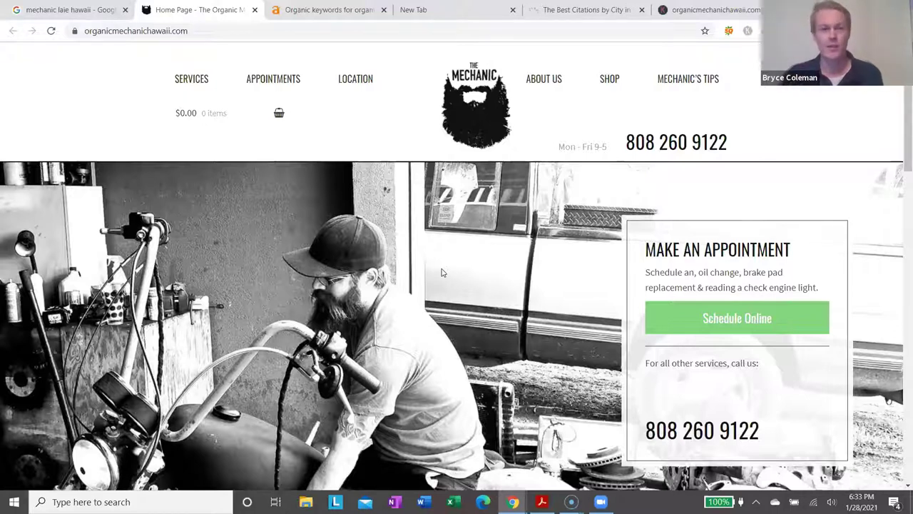
# - Go to facebook.com in the empty browser tab, search for "roofing" and open the Roofing & Sales Community group
pyautogui.click(485, 8)
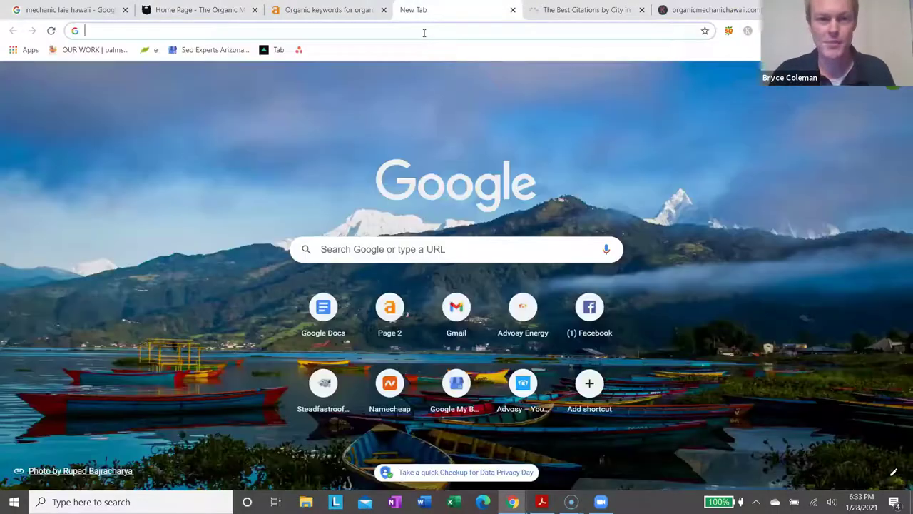
pyautogui.write('facebook.com')
pyautogui.press('Return')
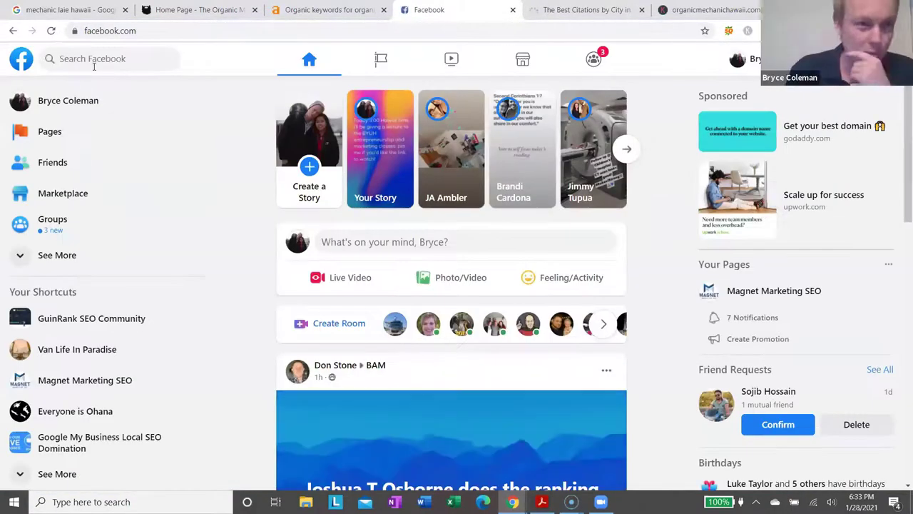
pyautogui.click(94, 62)
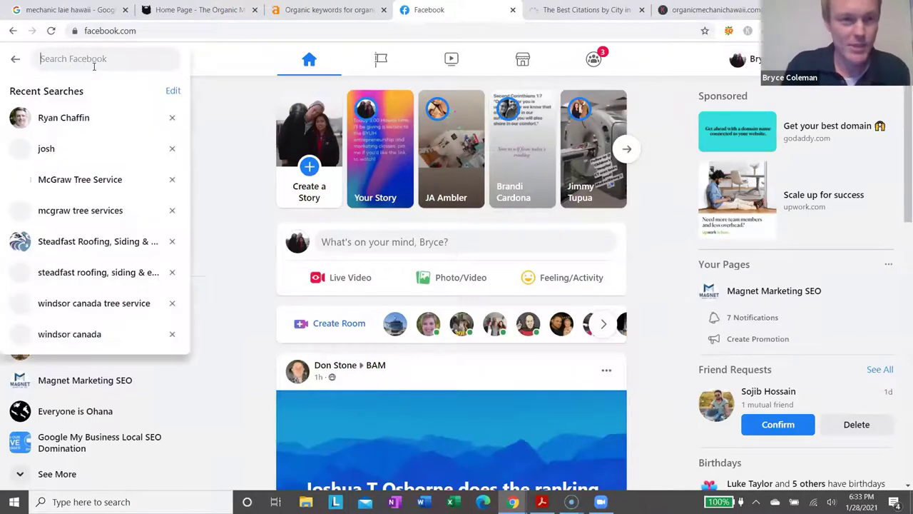
pyautogui.write('roofing')
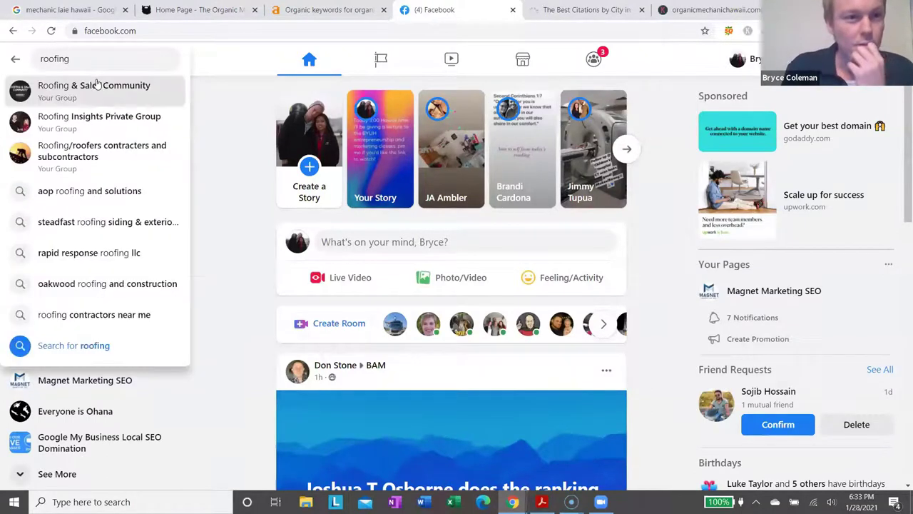
pyautogui.click(122, 83)
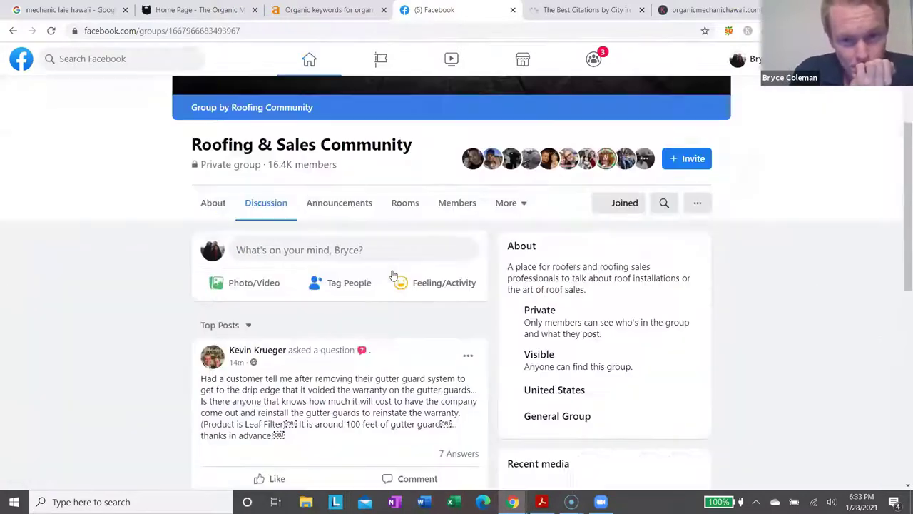
# - Search within the Roofing & Sales Community group for the account owner's first name
pyautogui.click(673, 212)
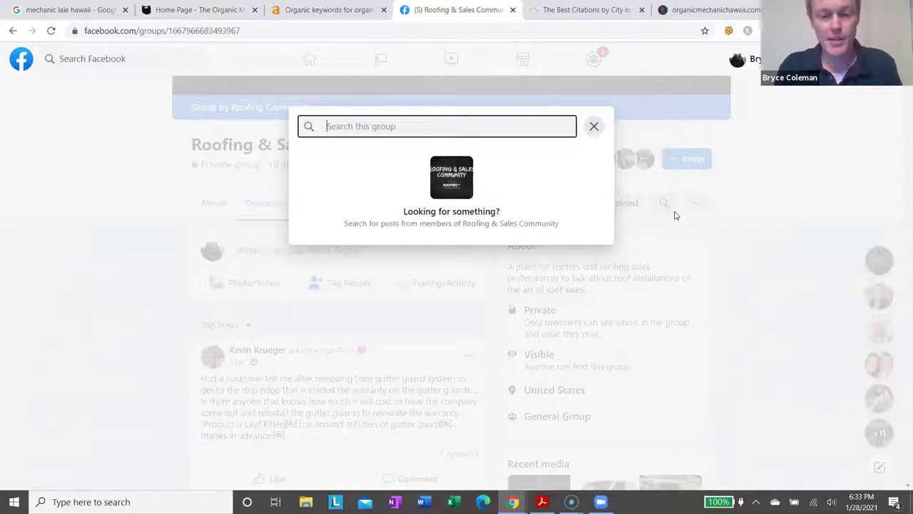
pyautogui.write('bryce')
pyautogui.press('Return')
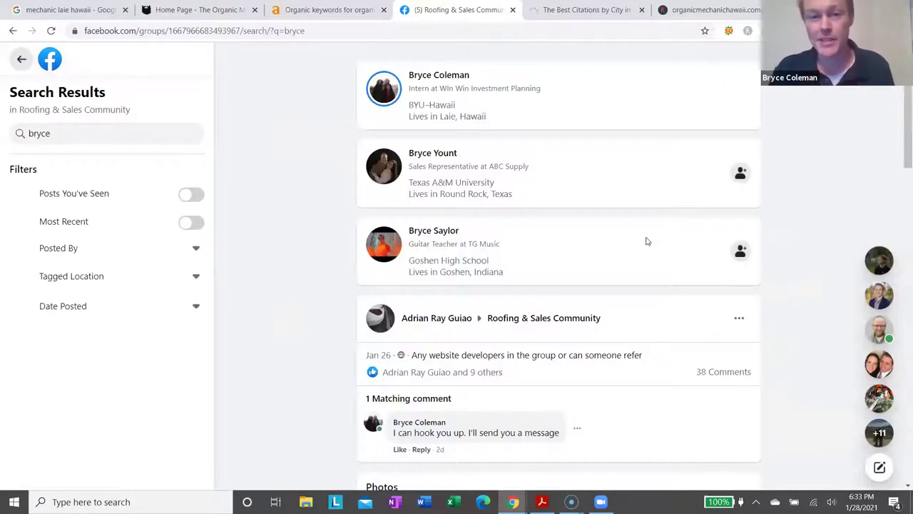
# - Find the account owner's January 1 post offering roofers free SEO advice in the search results and open its comments
pyautogui.scroll(-2, 646, 241)
pyautogui.scroll(-5, 647, 241)
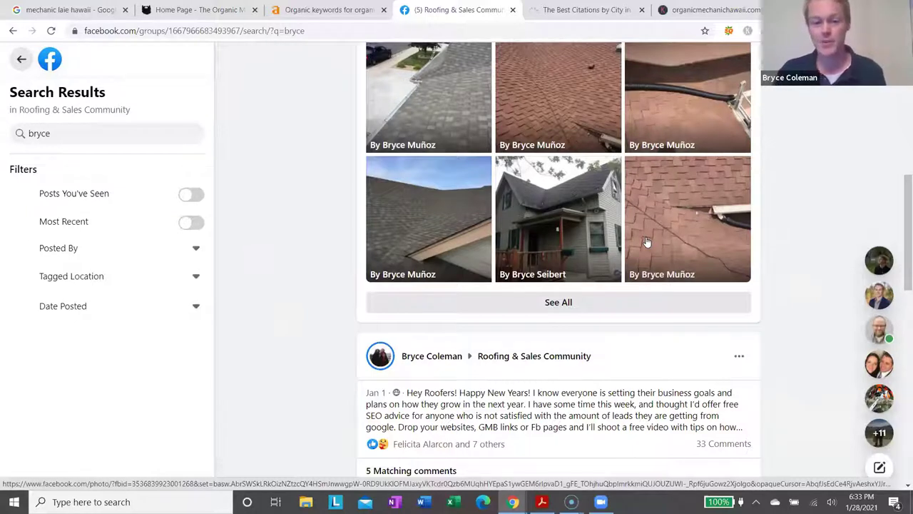
pyautogui.scroll(-3, 646, 243)
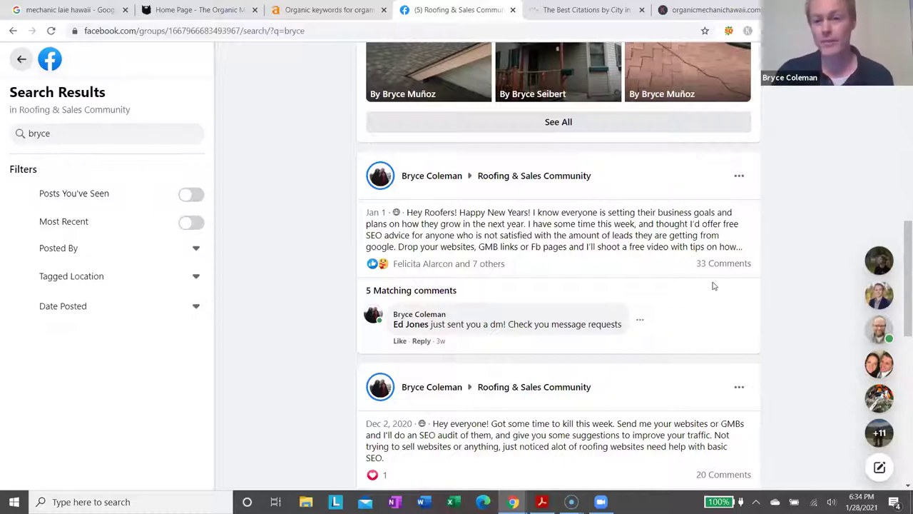
pyautogui.click(728, 265)
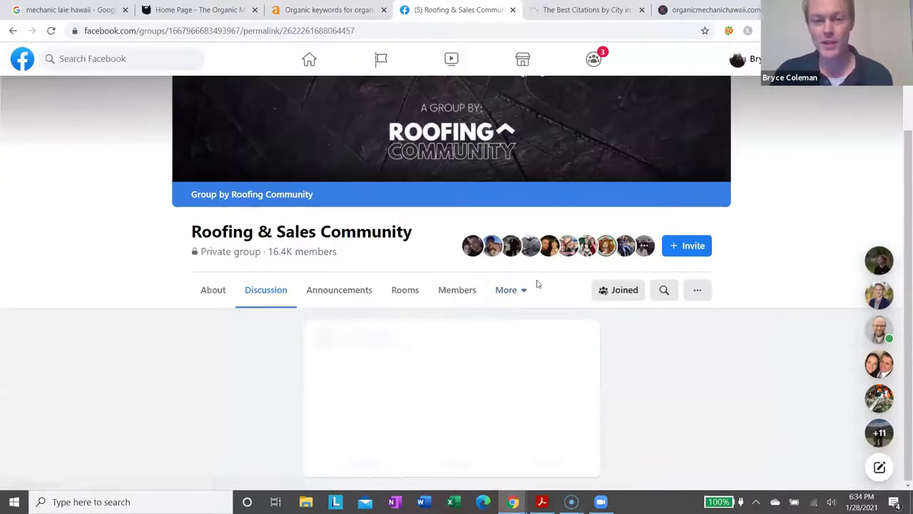
# - Read the full text of the free SEO advice post and the roofers' replies beneath it
pyautogui.scroll(-3, 430, 295)
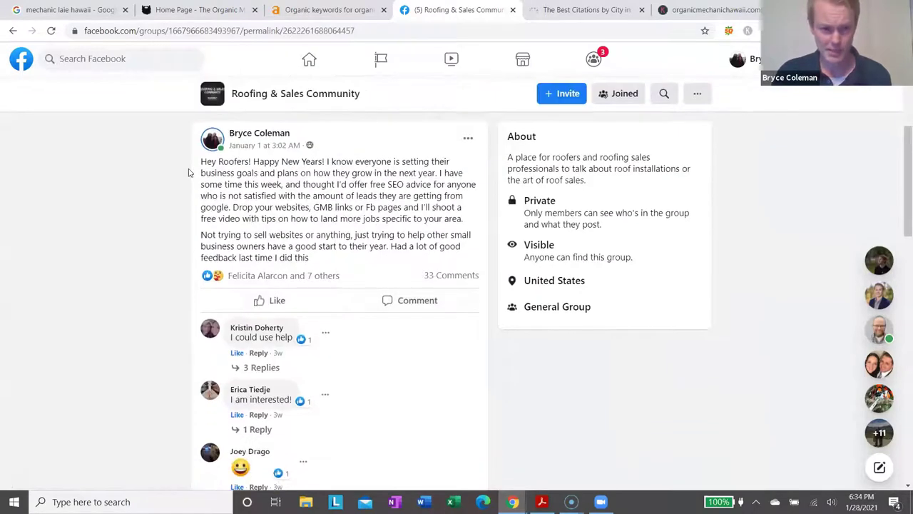
pyautogui.doubleClick(207, 161)
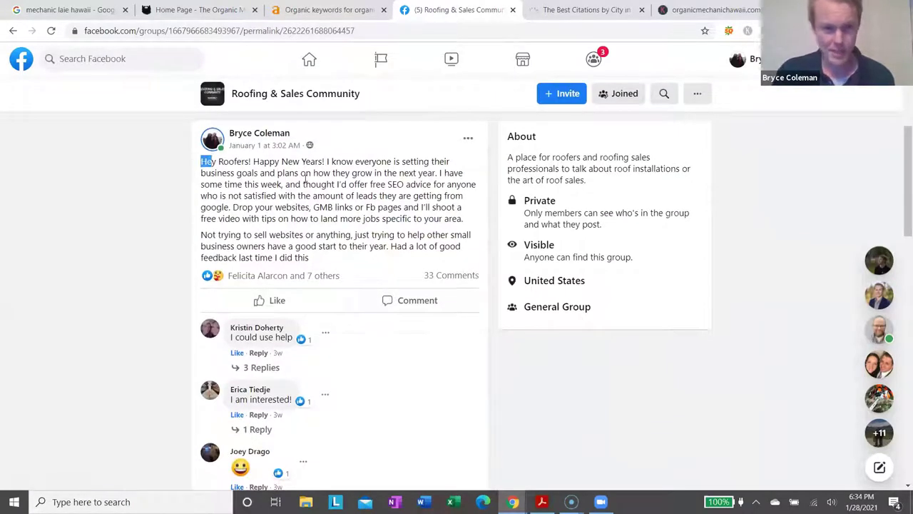
pyautogui.click(386, 185)
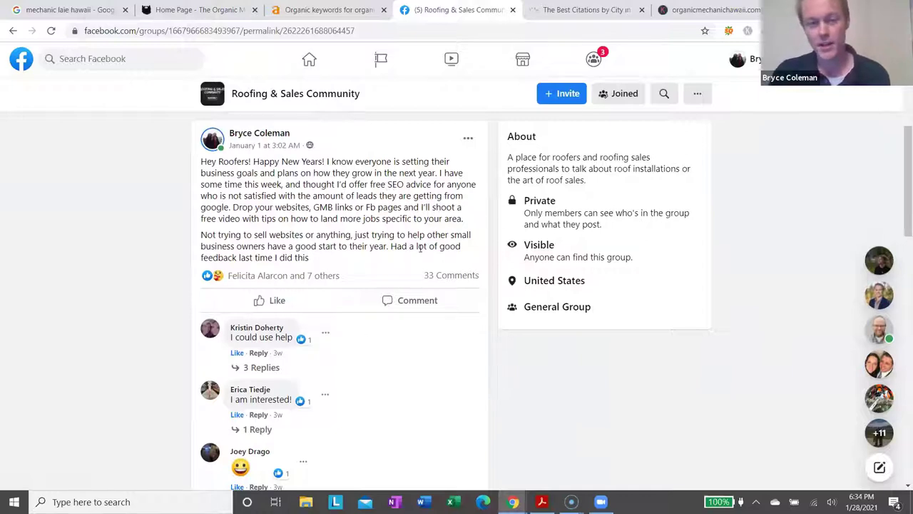
pyautogui.scroll(-1, 399, 207)
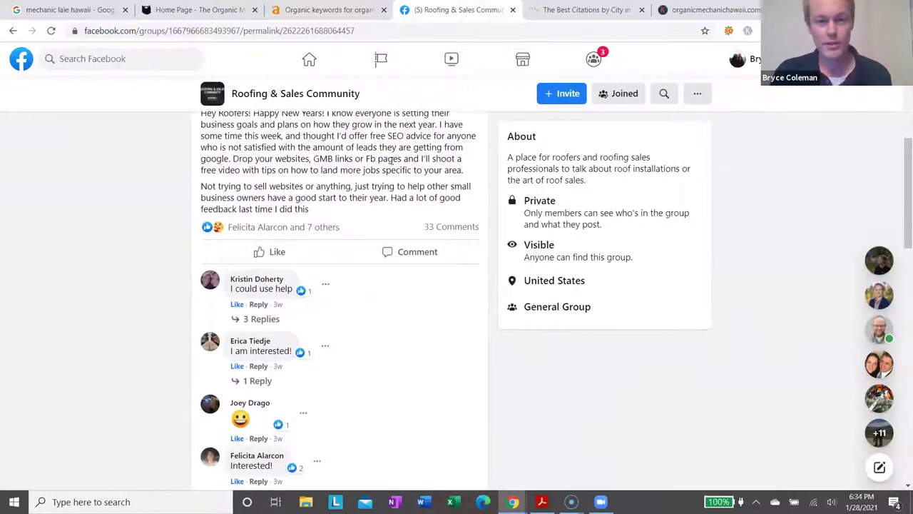
pyautogui.scroll(-1, 397, 165)
pyautogui.scroll(-1, 397, 166)
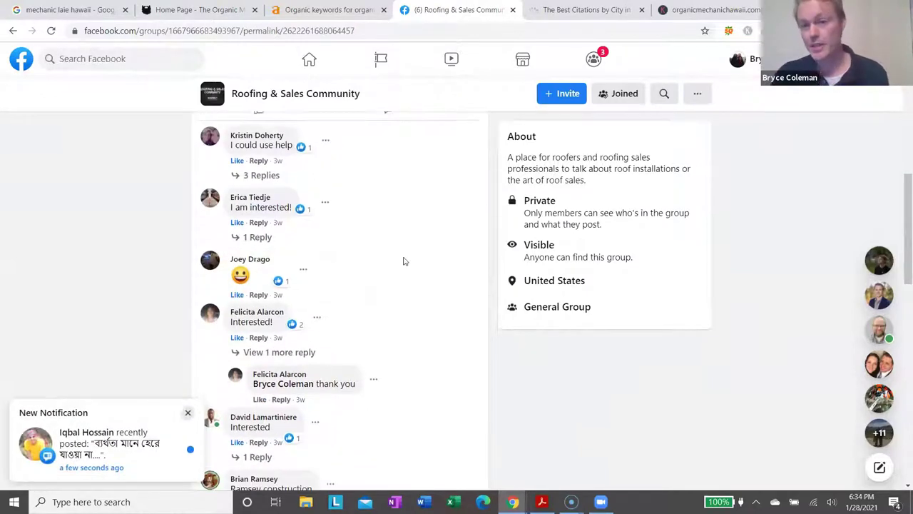
pyautogui.scroll(-6, 404, 261)
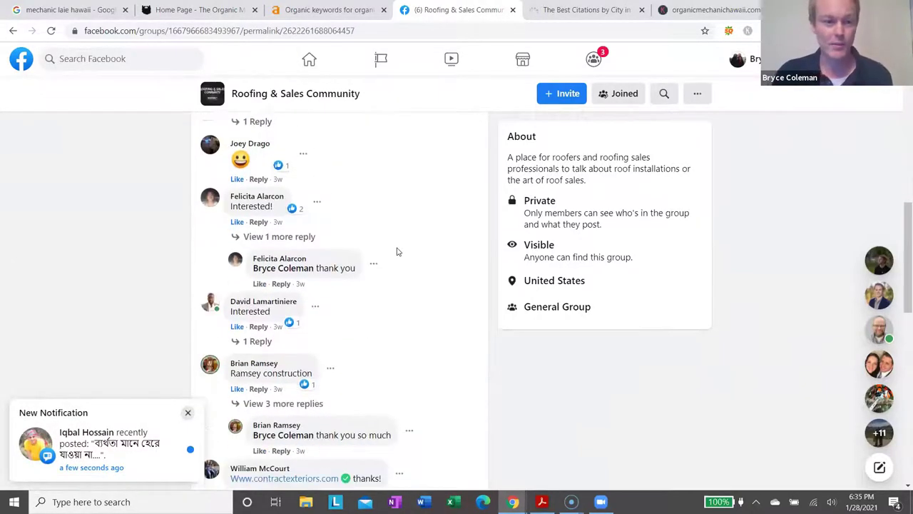
# - Read the remaining roofers' comments down to the end of the free SEO advice post
pyautogui.scroll(-3, 398, 253)
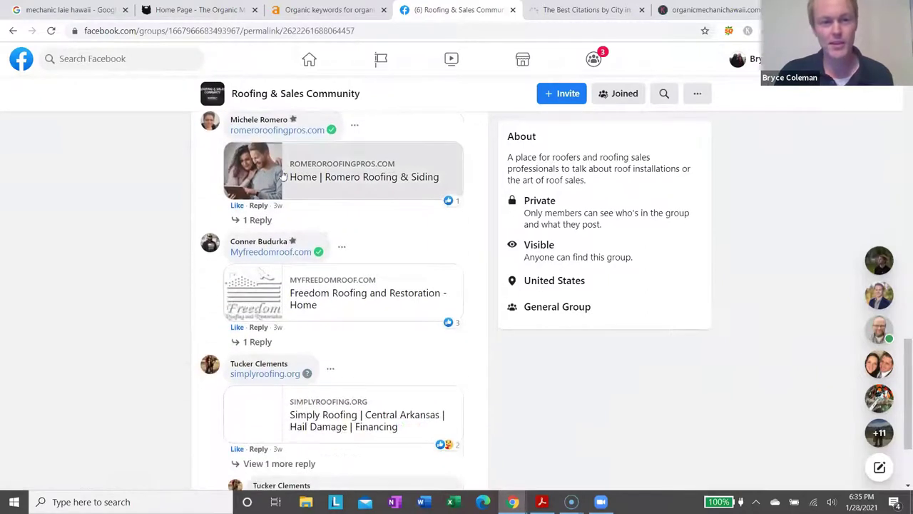
pyautogui.scroll(-1, 362, 294)
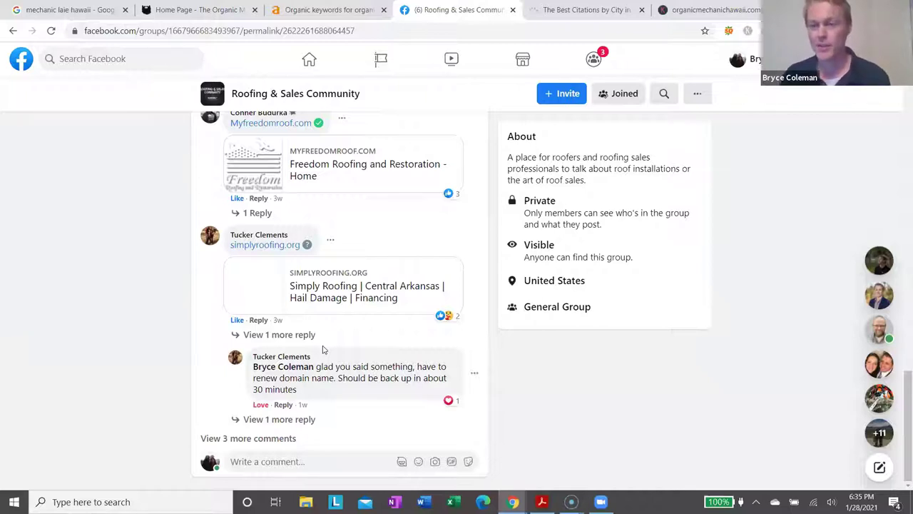
# - Revisit The Organic Mechanic's home page, its Ahrefs organic keywords report and the Whitespark best citations by city list
pyautogui.click(200, 9)
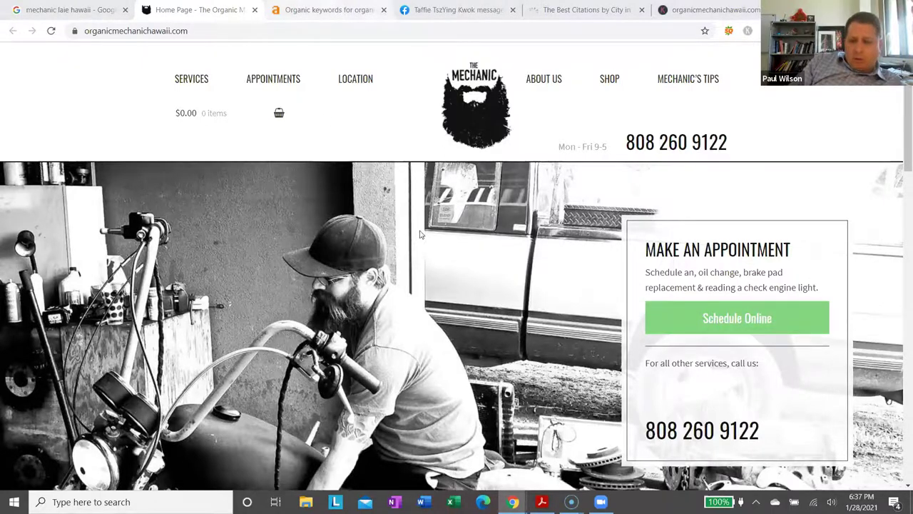
pyautogui.click(325, 10)
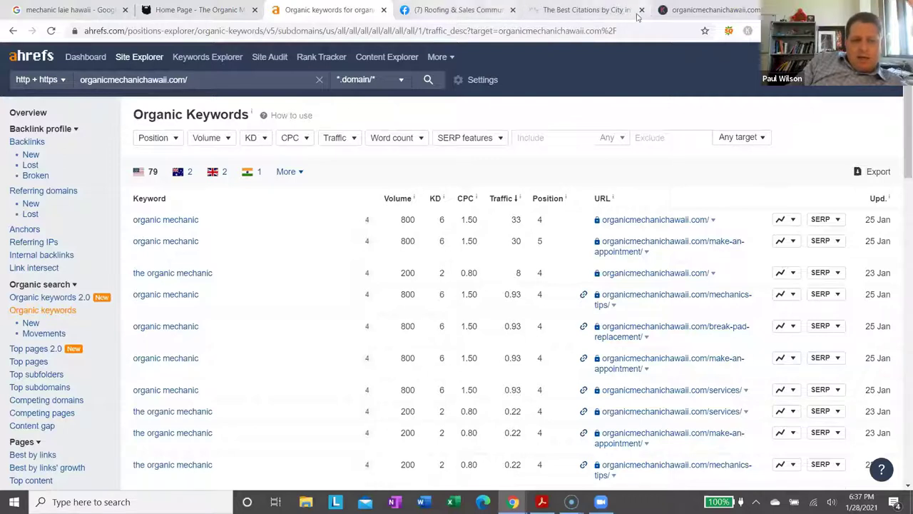
pyautogui.click(600, 10)
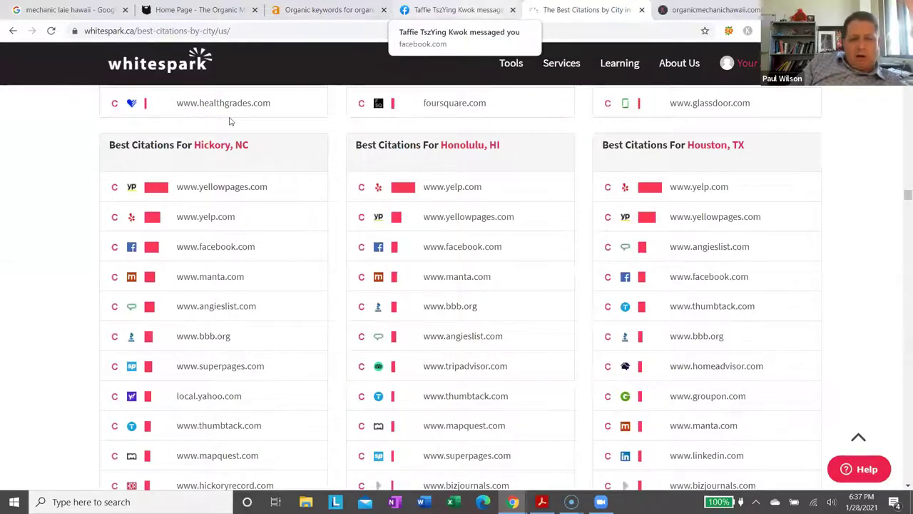
pyautogui.click(314, 7)
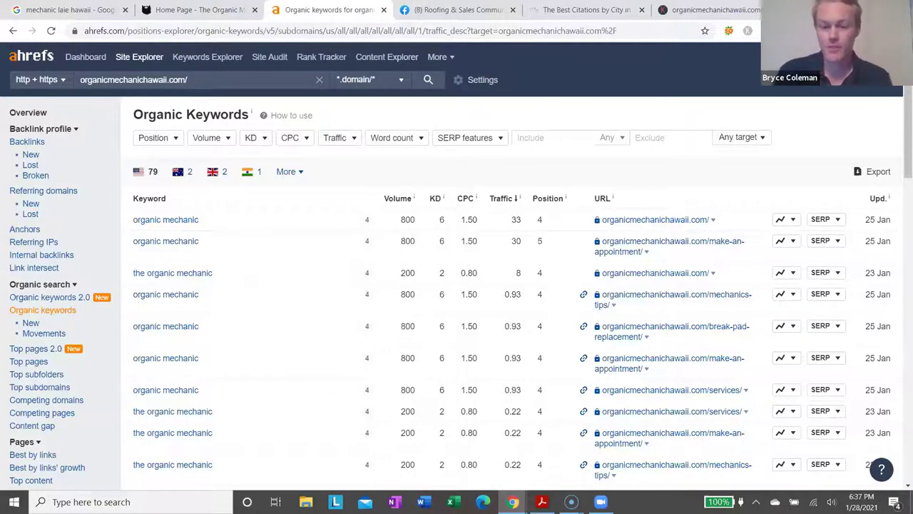
# - Open bamuniversity.com in a new browser tab
pyautogui.hotkey('ctrl', 't')
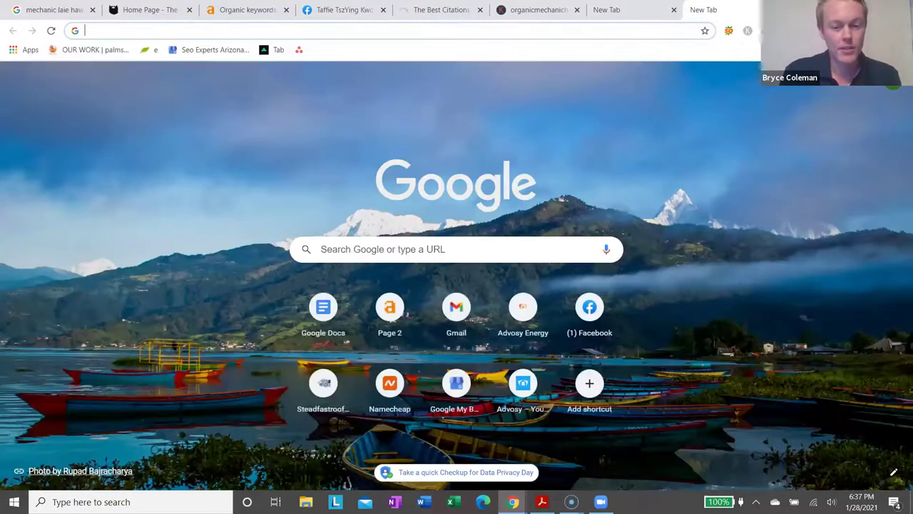
pyautogui.write('bamuniversity.com')
pyautogui.press('Return')
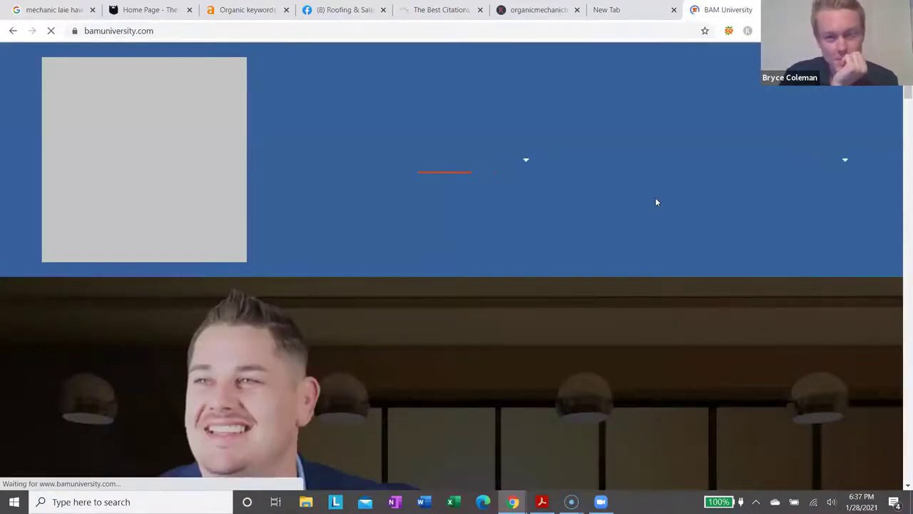
# - Look through the BAM University home page and its client testimonials, and close it along with the spare empty tab
pyautogui.scroll(-2, 656, 202)
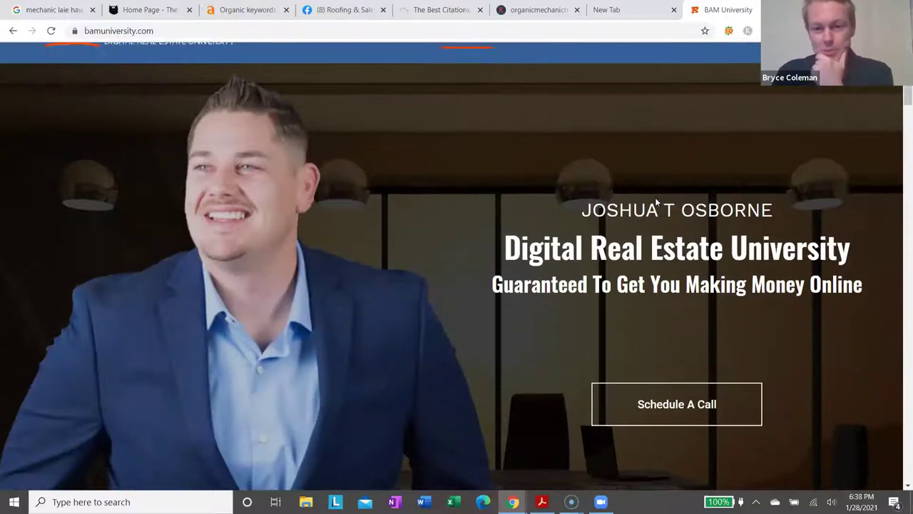
pyautogui.scroll(-15, 657, 202)
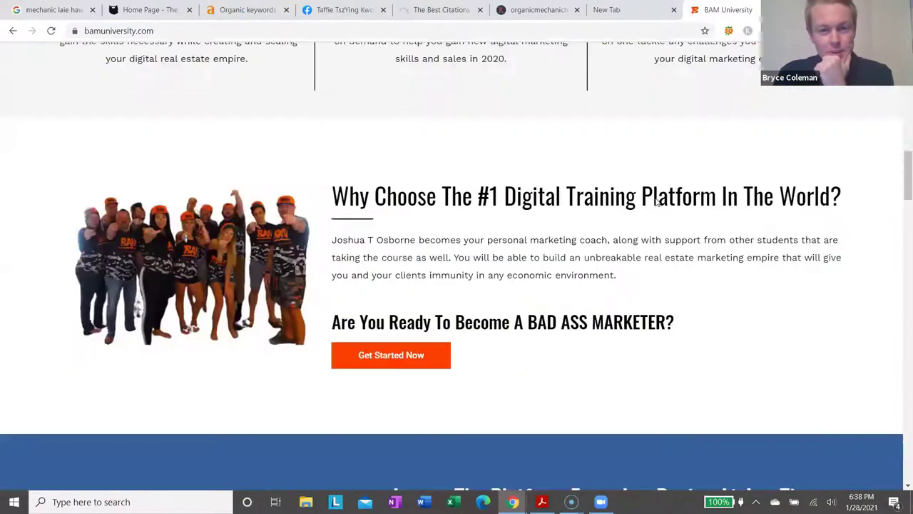
pyautogui.scroll(-10, 657, 202)
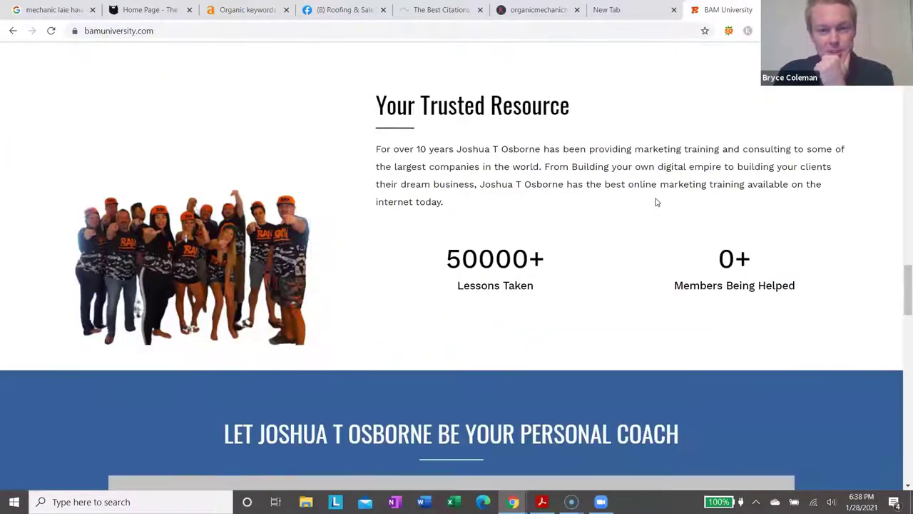
pyautogui.scroll(-12, 657, 202)
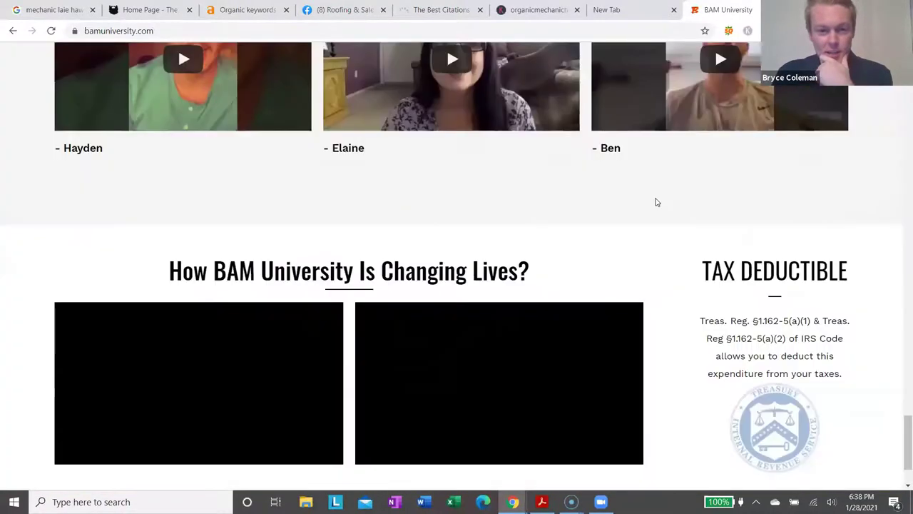
pyautogui.scroll(7, 657, 202)
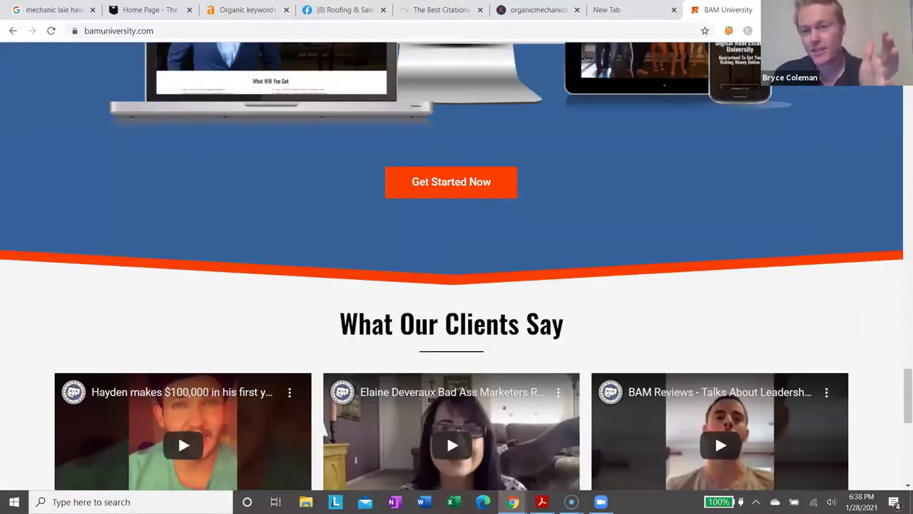
pyautogui.hotkey('ctrl', 'w')
pyautogui.hotkey('ctrl', 'w')
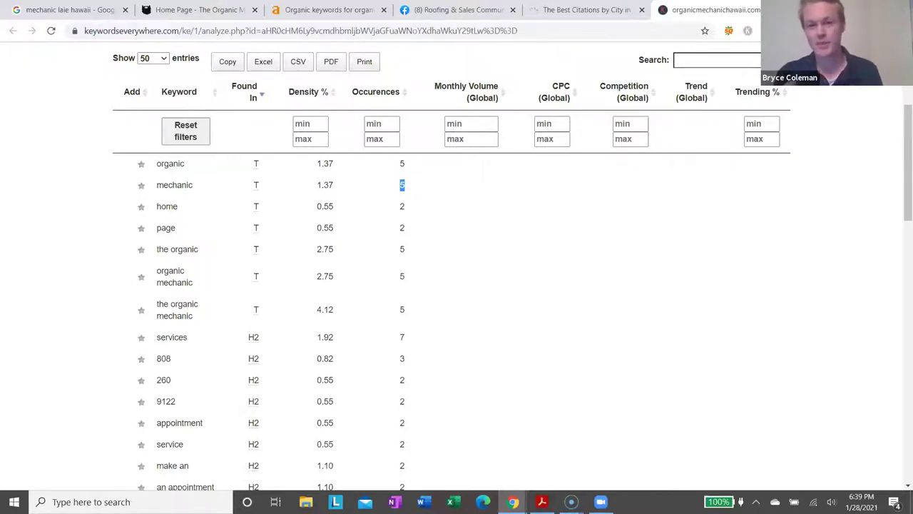
pyautogui.hotkey('ctrl', 't')
pyautogui.write('jos')
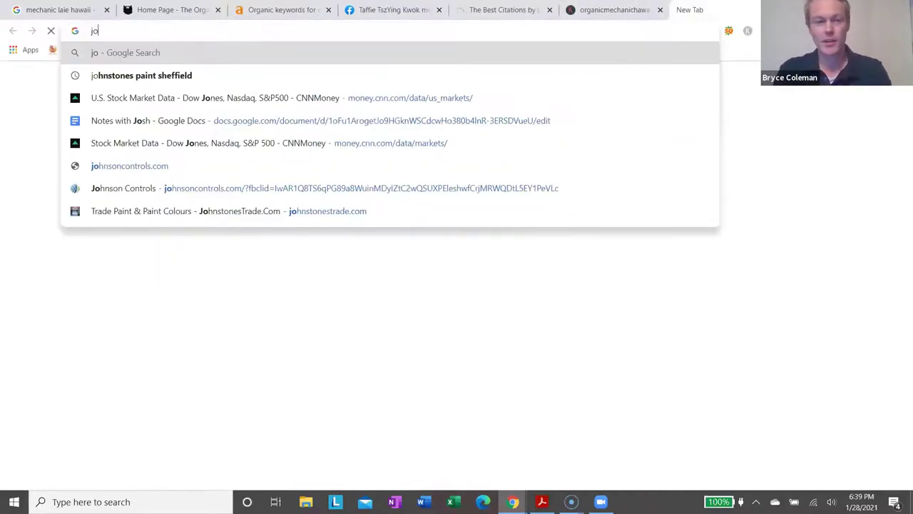
pyautogui.press('BackSpace')
pyautogui.press('BackSpace')
pyautogui.press('BackSpace')
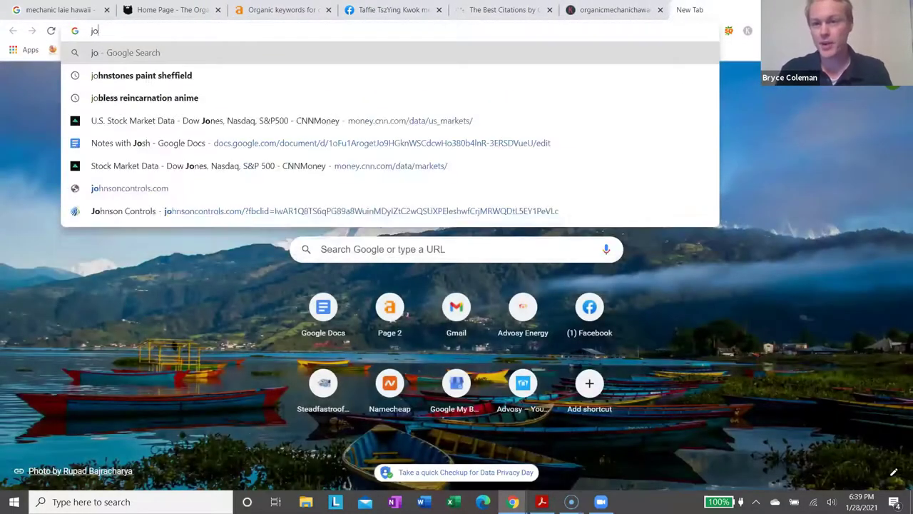
pyautogui.hotkey('ctrl', 'w')
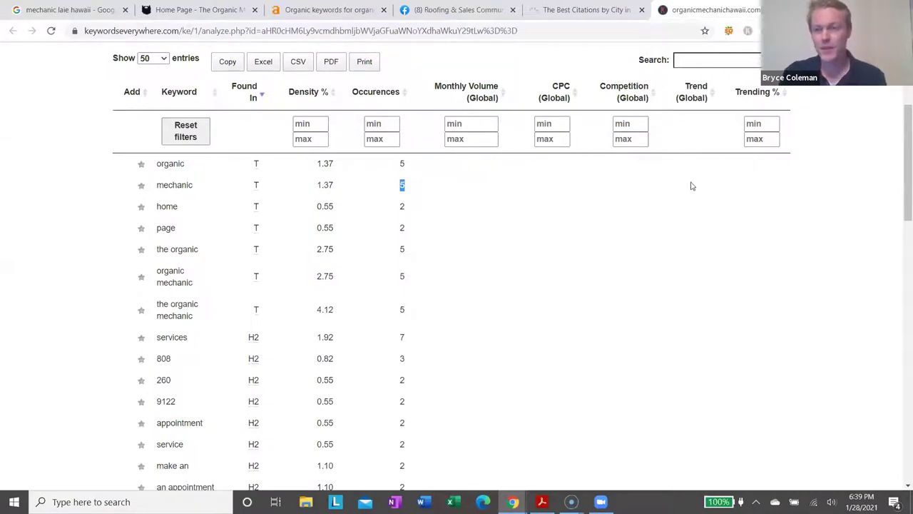
# - Return to the Google results for "mechanic laie hawaii" and open the local listings map
pyautogui.click(351, 7)
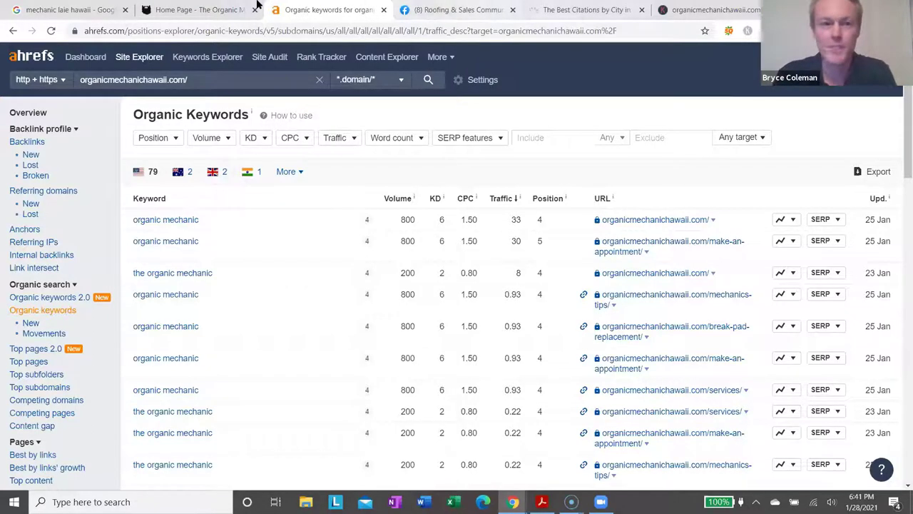
pyautogui.click(65, 9)
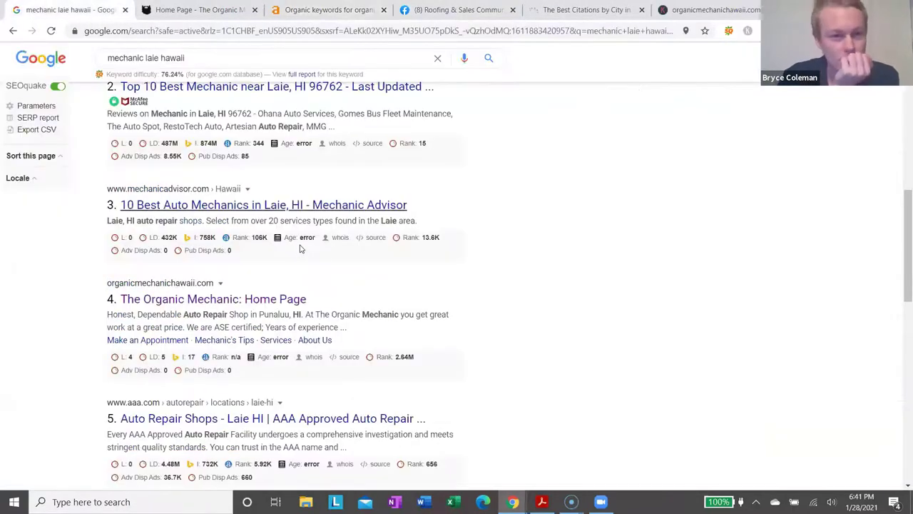
pyautogui.scroll(8, 299, 250)
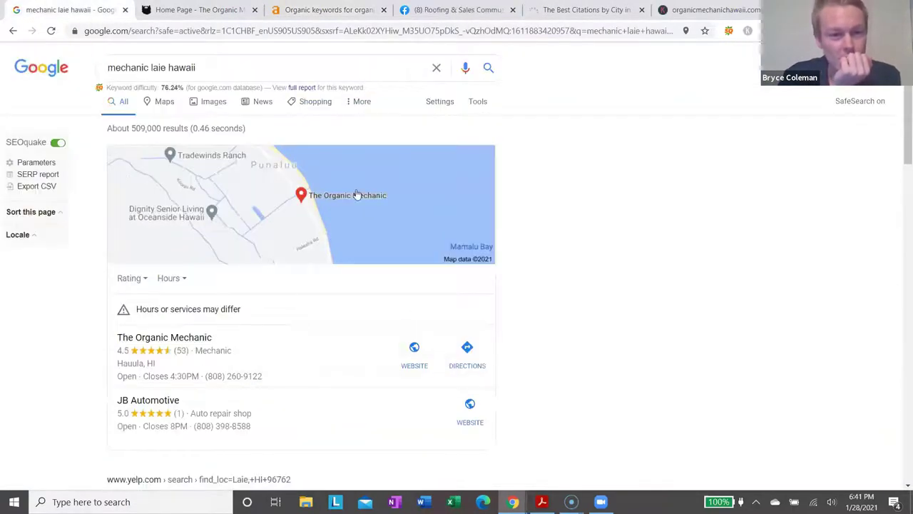
pyautogui.click(356, 195)
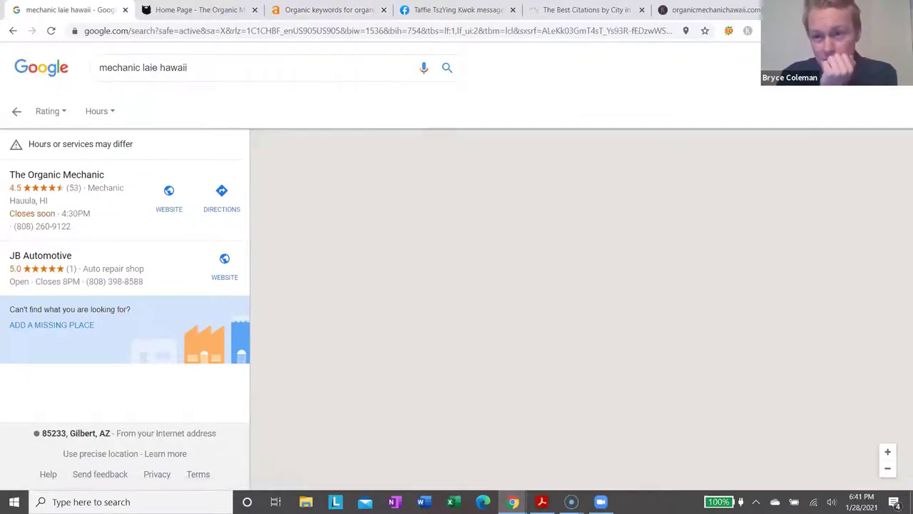
# - Open The Organic Mechanic's listing on the map and check its business categories with the GMBspy extension
pyautogui.click(729, 31)
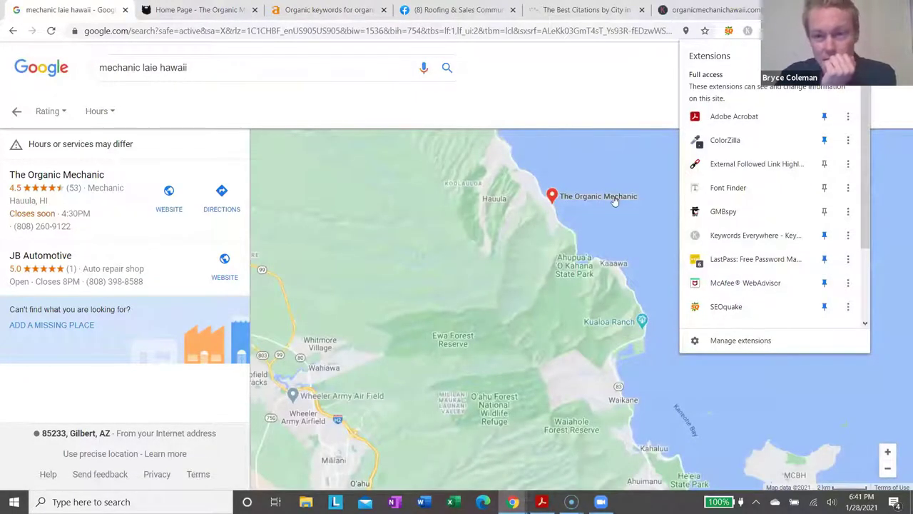
pyautogui.click(722, 212)
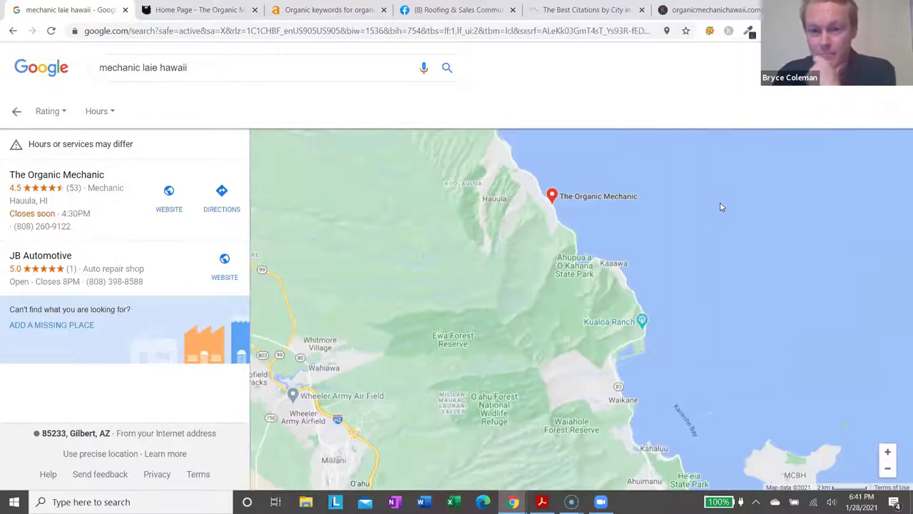
pyautogui.click(569, 198)
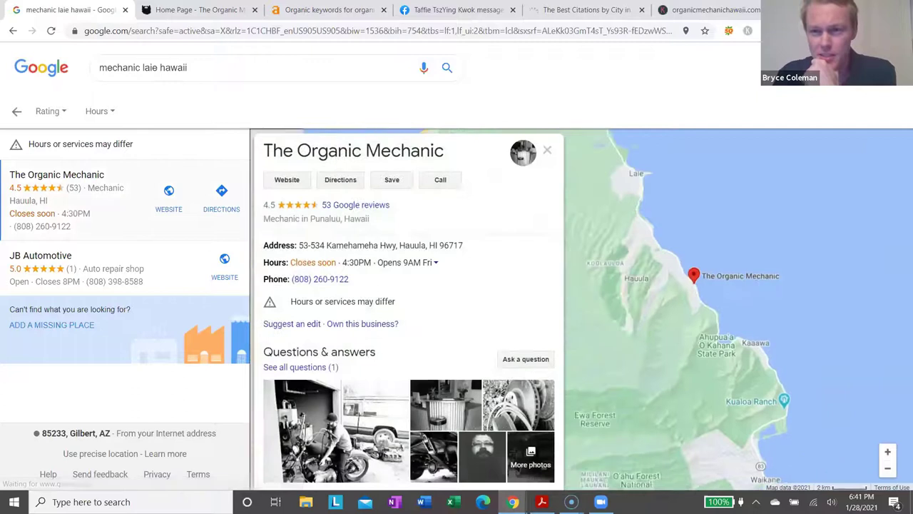
pyautogui.click(860, 31)
pyautogui.click(732, 211)
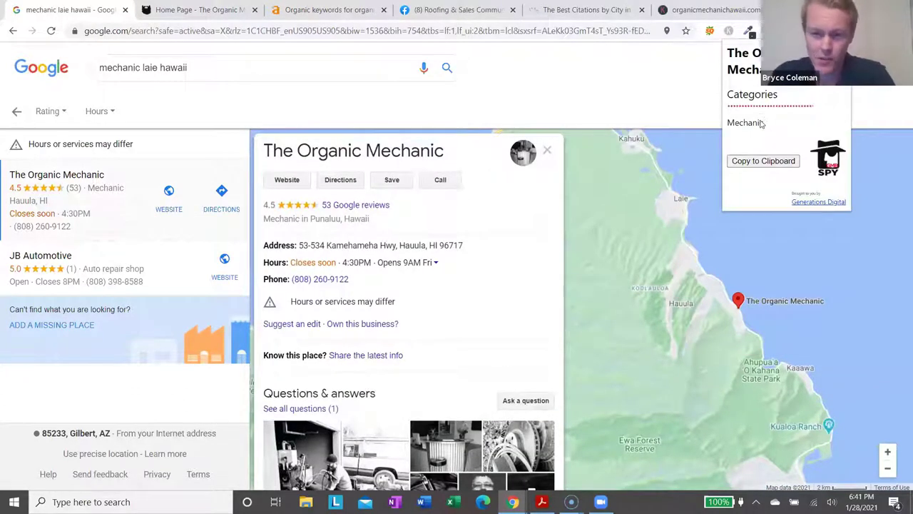
pyautogui.moveTo(764, 123); pyautogui.dragTo(729, 129)
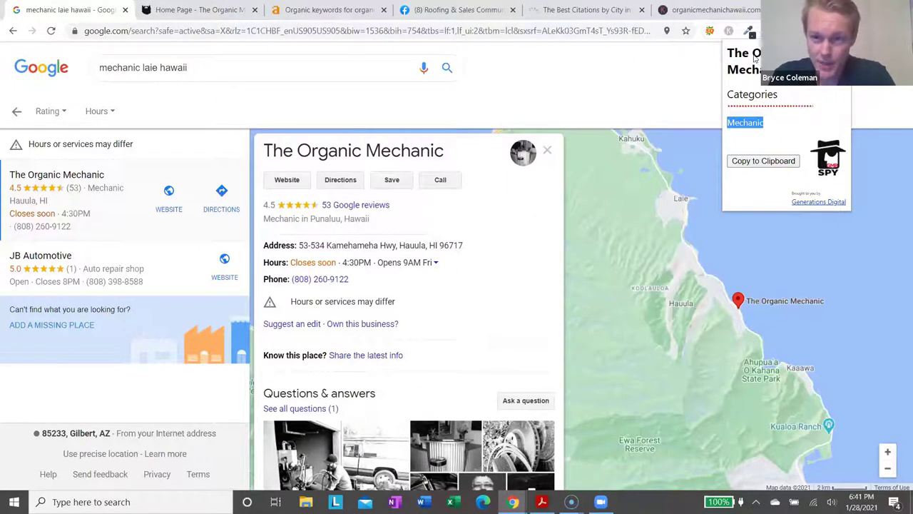
# - Search the local map results for "hvac" and open the AC Doctors listing
pyautogui.tripleClick(199, 65)
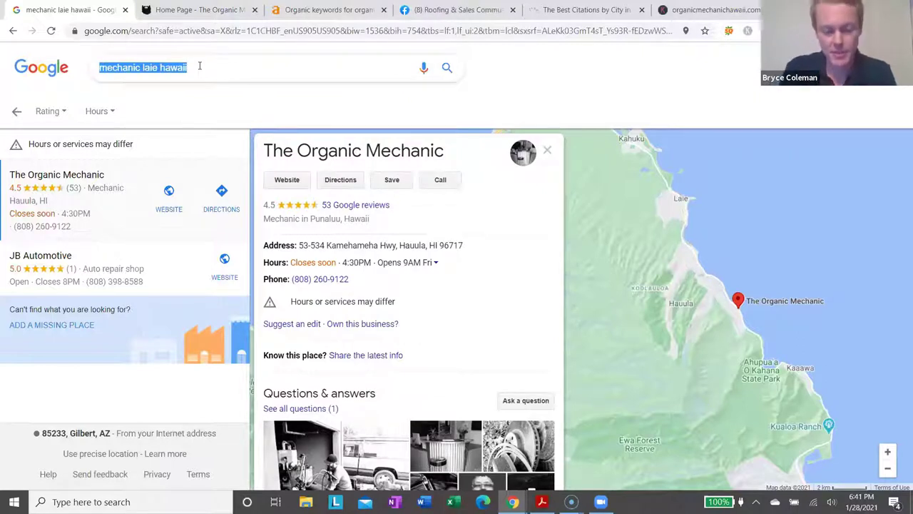
pyautogui.write('hvac')
pyautogui.press('Return')
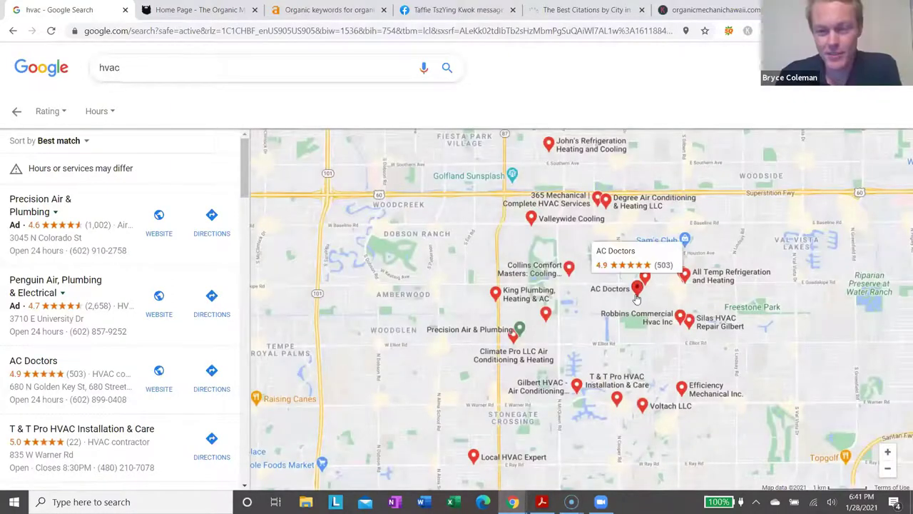
pyautogui.click(637, 289)
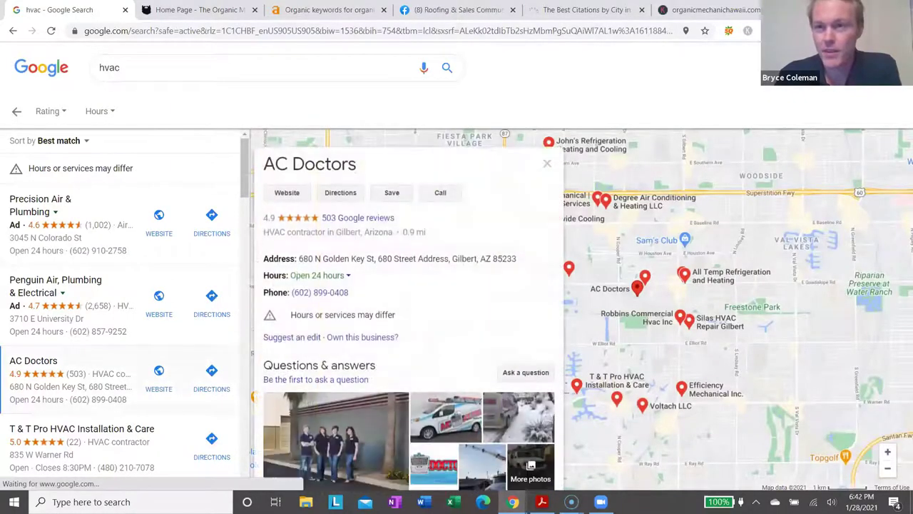
# - Run GMBspy on the AC Doctors listing and examine its full list of business categories
pyautogui.click(860, 31)
pyautogui.click(757, 207)
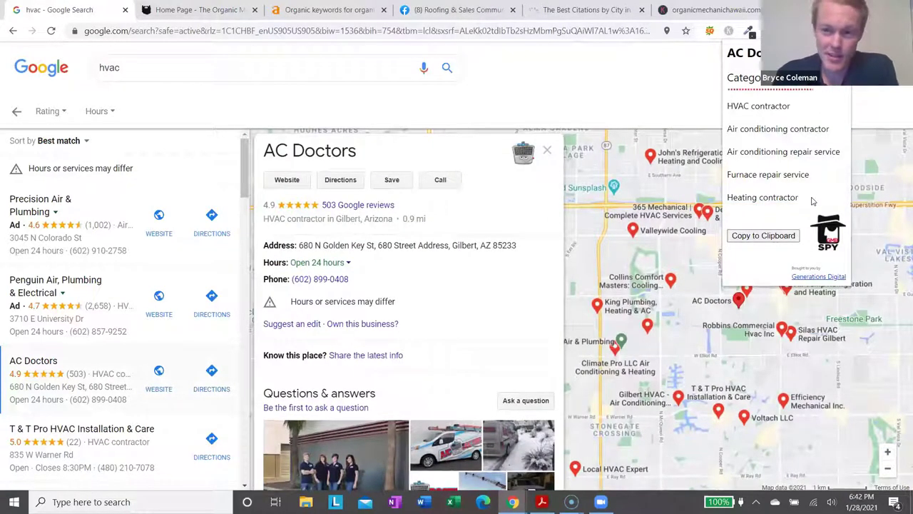
pyautogui.moveTo(802, 199); pyautogui.dragTo(728, 113)
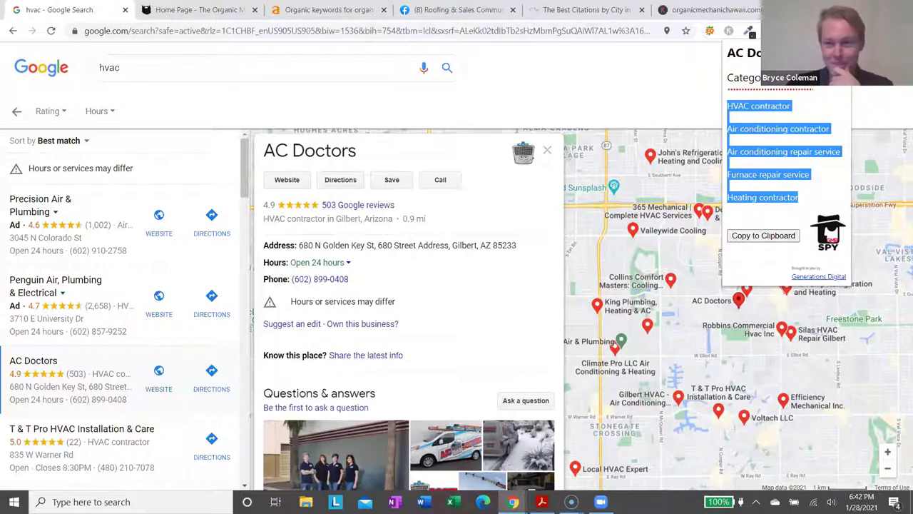
pyautogui.click(794, 149)
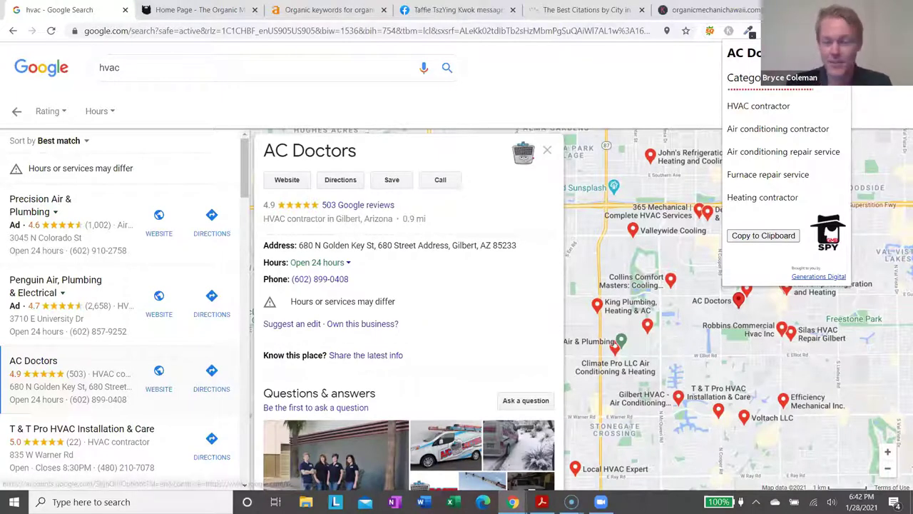
pyautogui.click(750, 32)
pyautogui.click(729, 31)
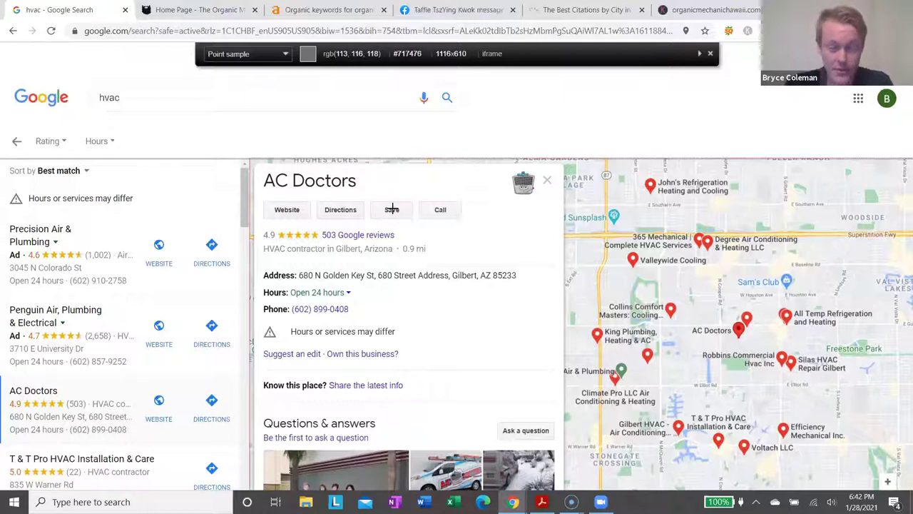
pyautogui.click(747, 33)
pyautogui.click(729, 30)
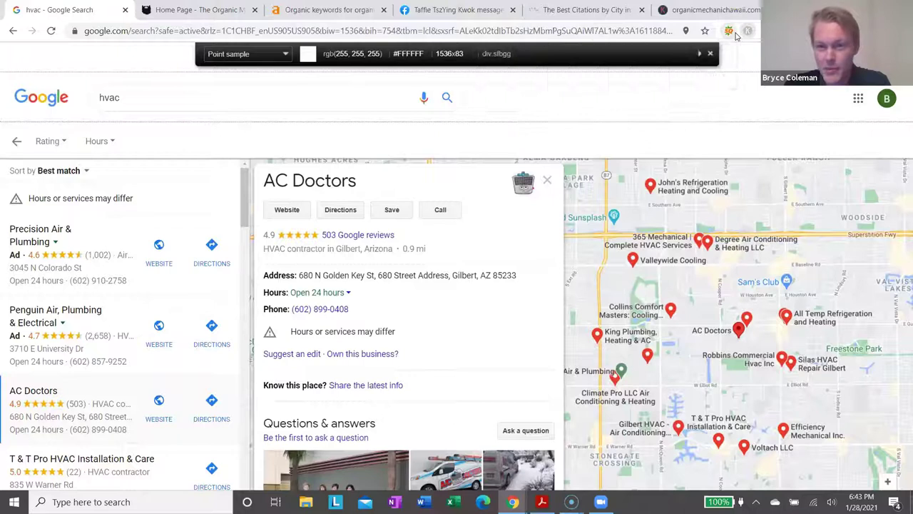
pyautogui.click(771, 112)
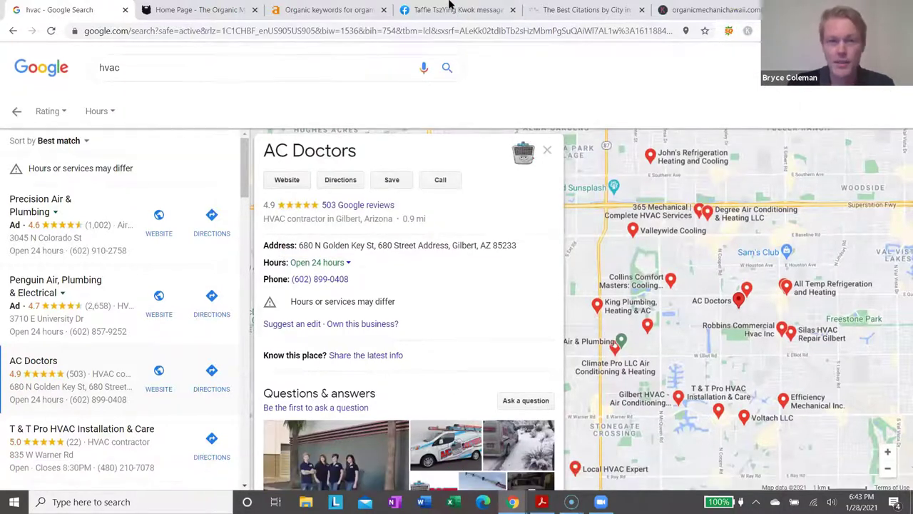
# - Return to The Organic Mechanic's home page and analyze its keyword density with Keywords Everywhere
pyautogui.click(193, 10)
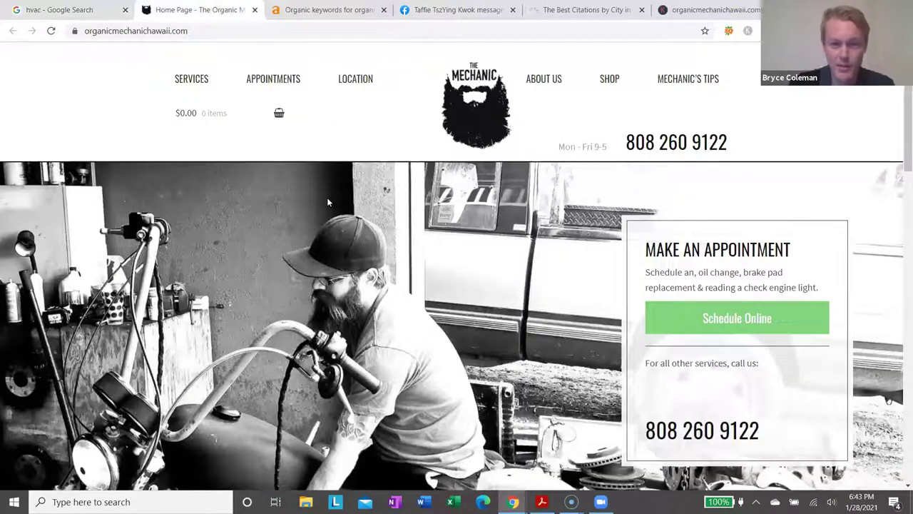
pyautogui.rightClick(327, 197)
pyautogui.click(385, 316)
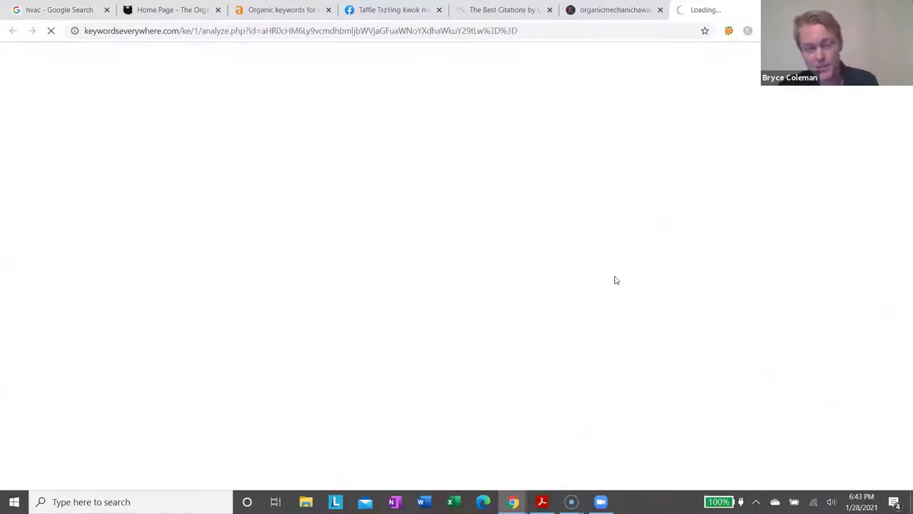
pyautogui.hotkey('ctrl', 't')
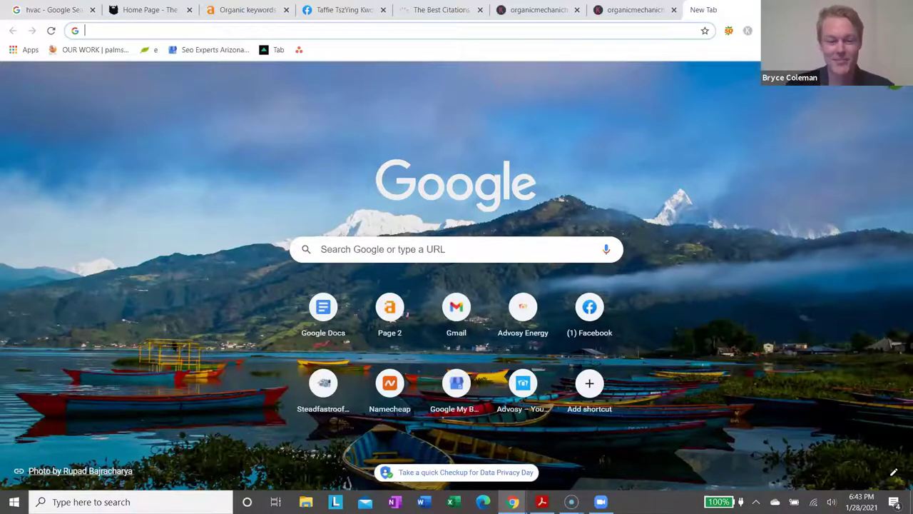
pyautogui.write('g')
pyautogui.press('BackSpace')
pyautogui.press('BackSpace')
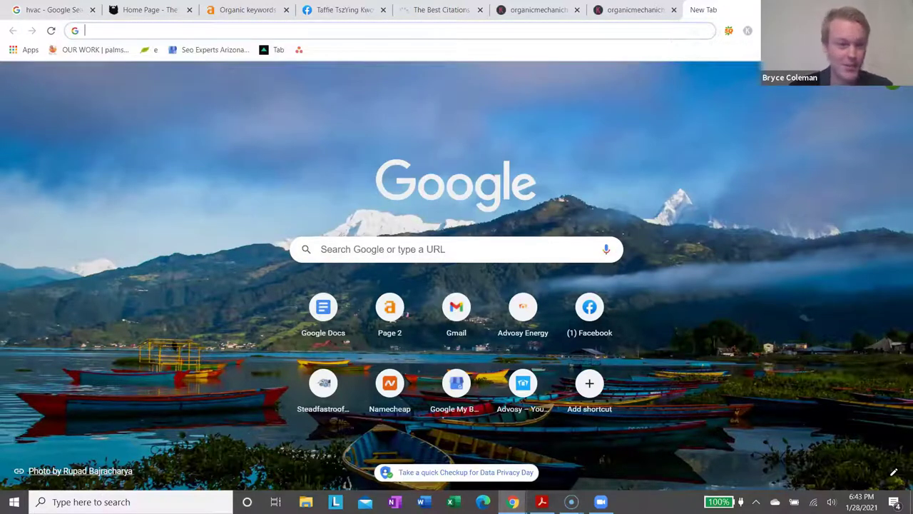
pyautogui.hotkey('ctrl', 'w')
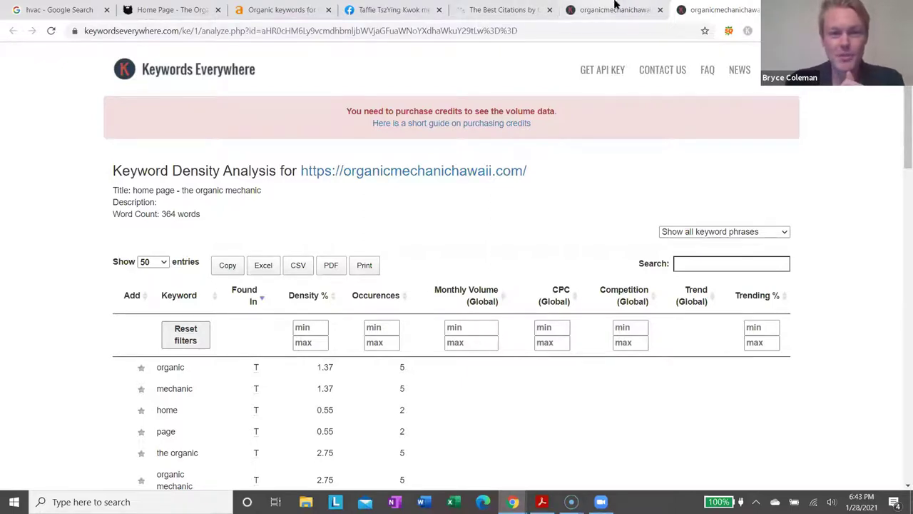
# - Look through the Ahrefs organic keywords report for organicmechanichawaii.com
pyautogui.click(323, 7)
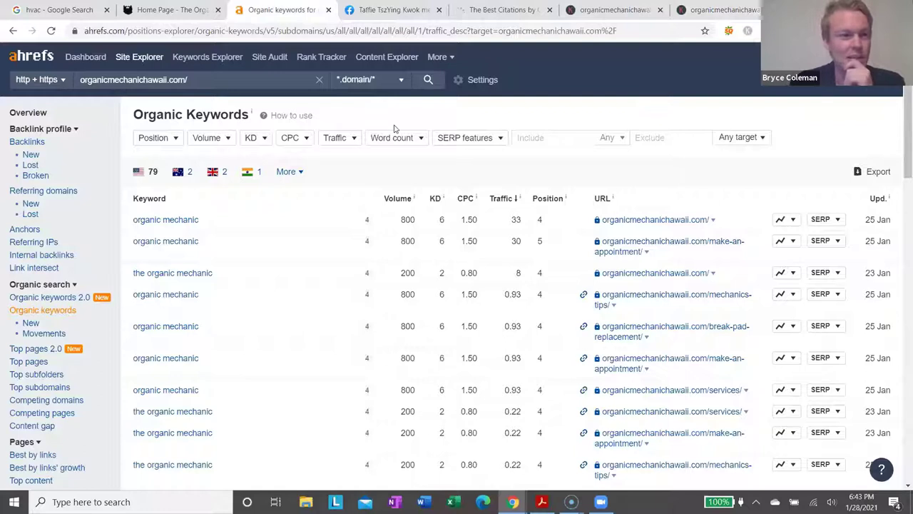
pyautogui.scroll(-1, 394, 127)
pyautogui.scroll(-15, 394, 127)
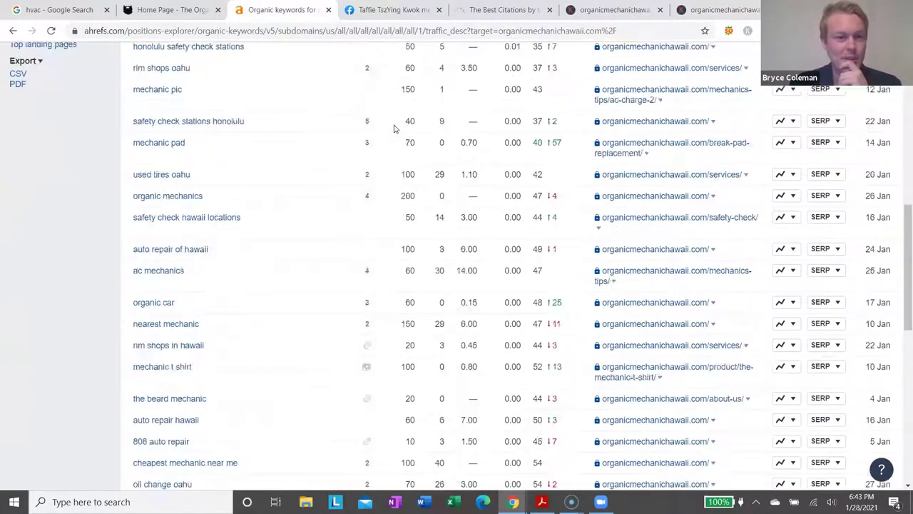
pyautogui.scroll(20, 551, 157)
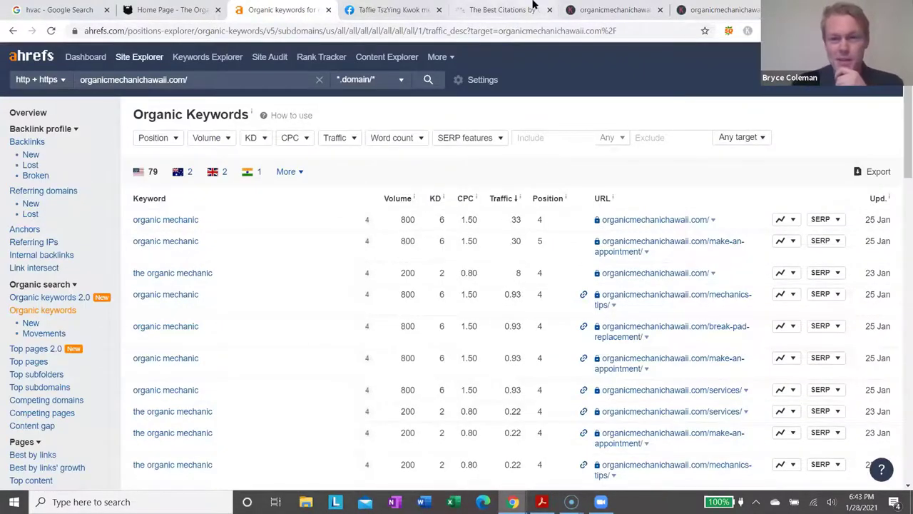
# - Look through Whitespark's best citations by city, around the Honolulu, HI list
pyautogui.click(532, 8)
pyautogui.scroll(-1, 628, 246)
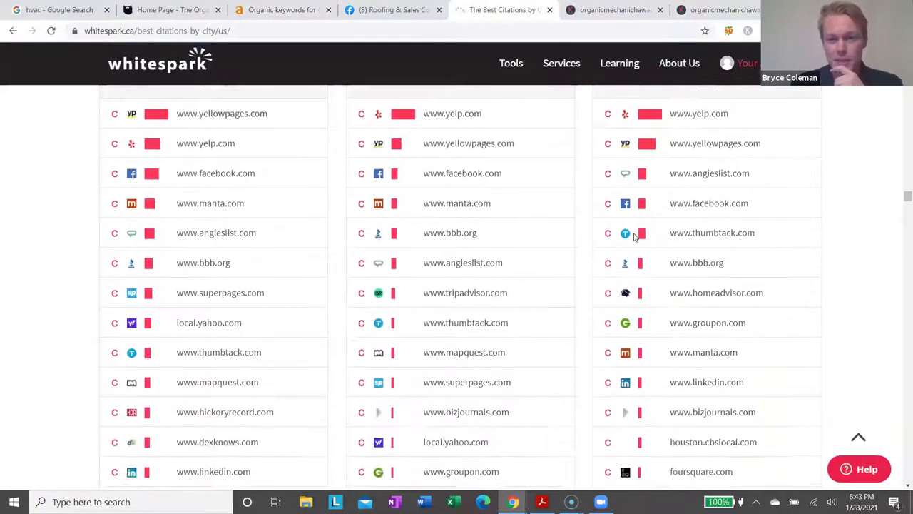
pyautogui.scroll(5, 734, 197)
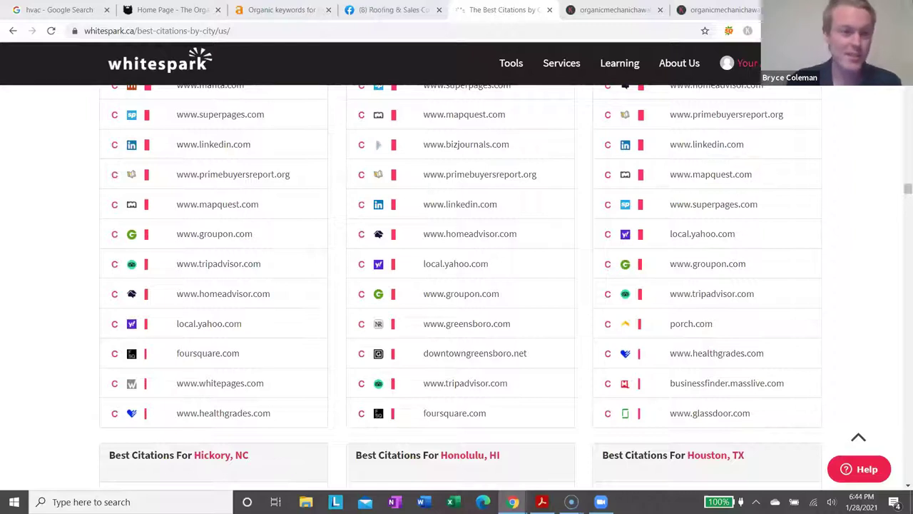
# - Open the Skyview sheet of the My Seo Roi Calculator spreadsheet and examine its roofing keyword groups by Georgia city
pyautogui.click(621, 10)
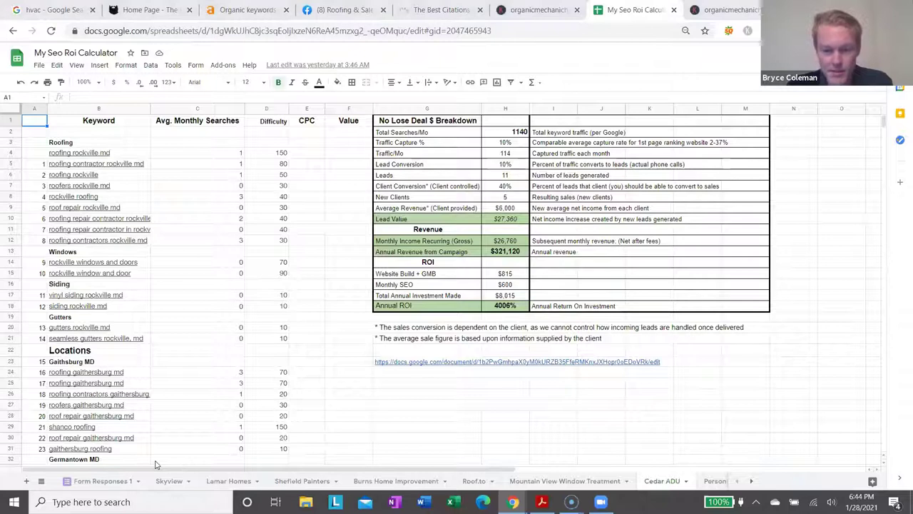
pyautogui.click(178, 482)
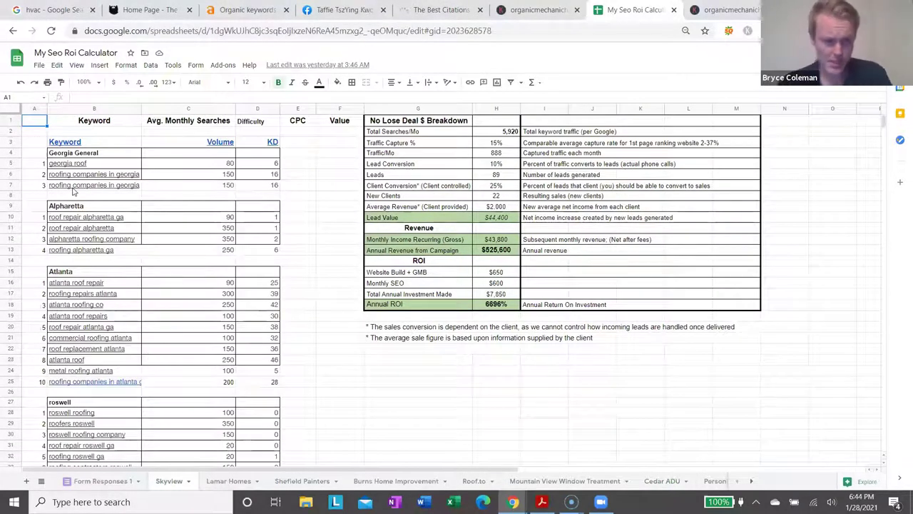
pyautogui.click(98, 166)
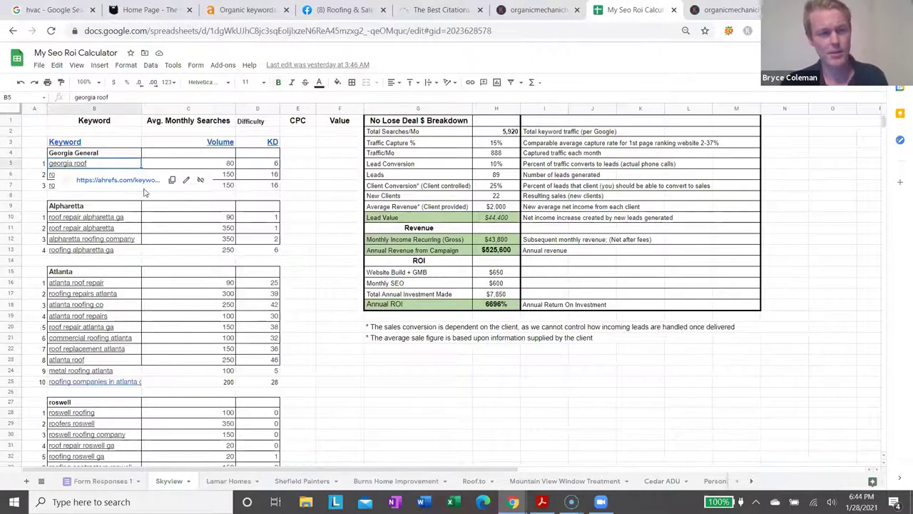
pyautogui.click(171, 261)
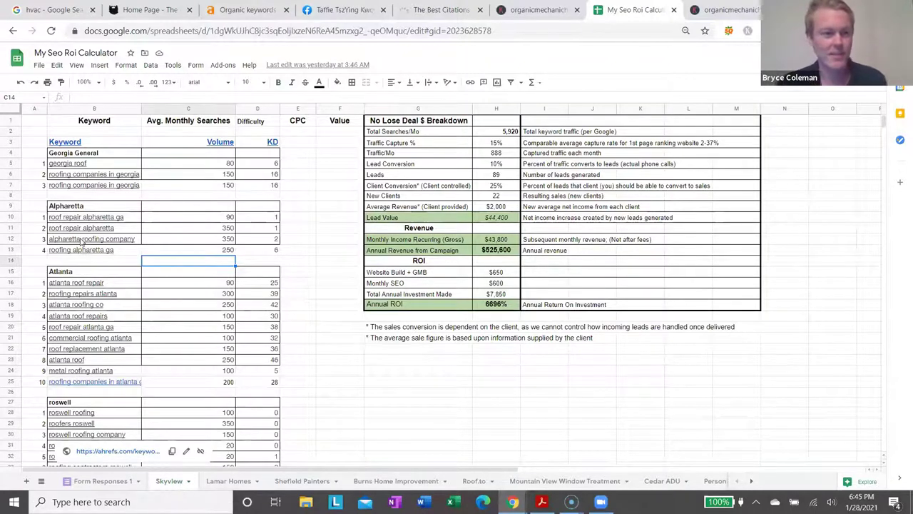
pyautogui.click(98, 165)
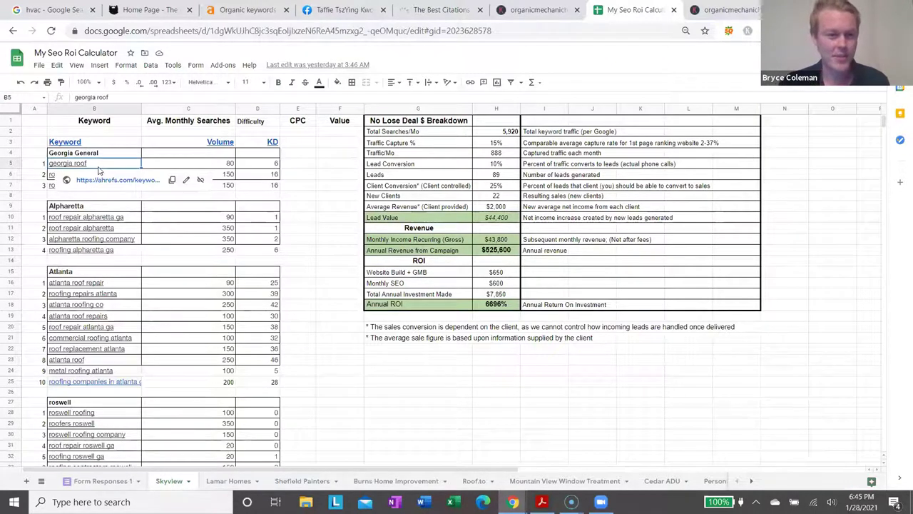
pyautogui.click(176, 220)
pyautogui.scroll(-2, 100, 245)
pyautogui.click(64, 142)
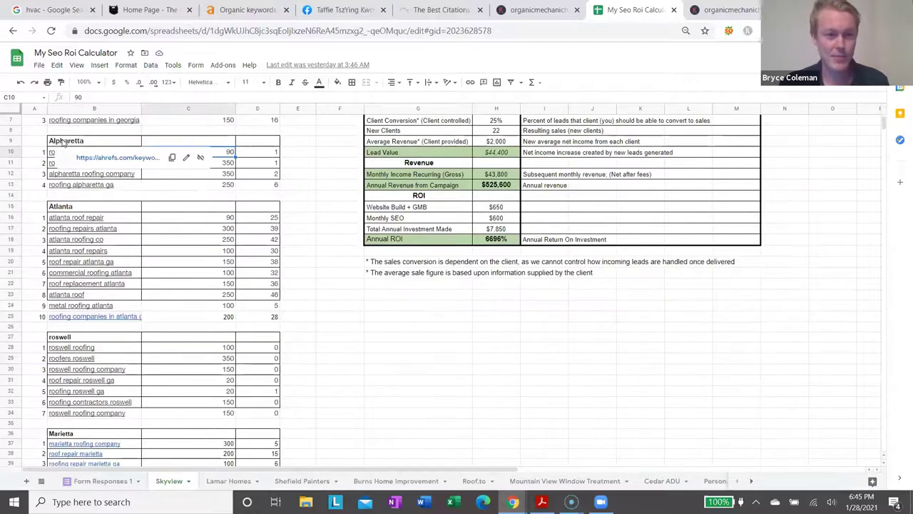
pyautogui.click(71, 207)
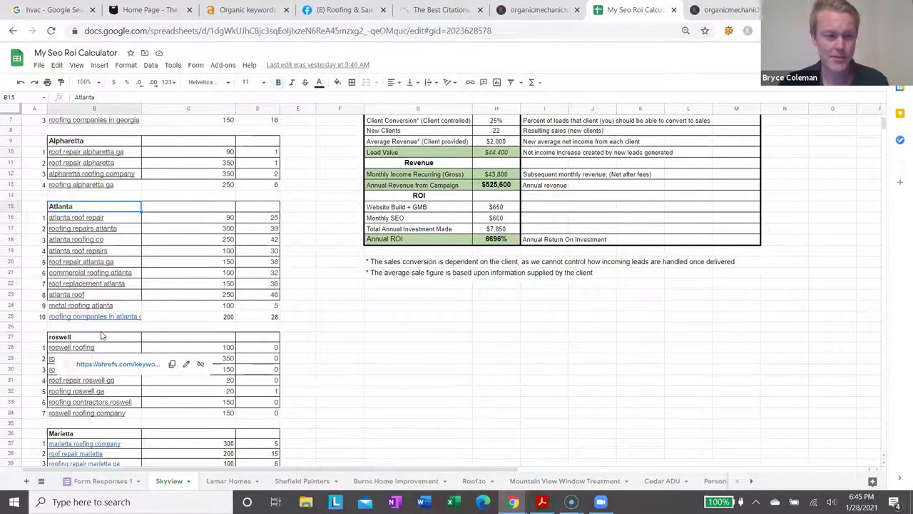
pyautogui.scroll(2, 199, 175)
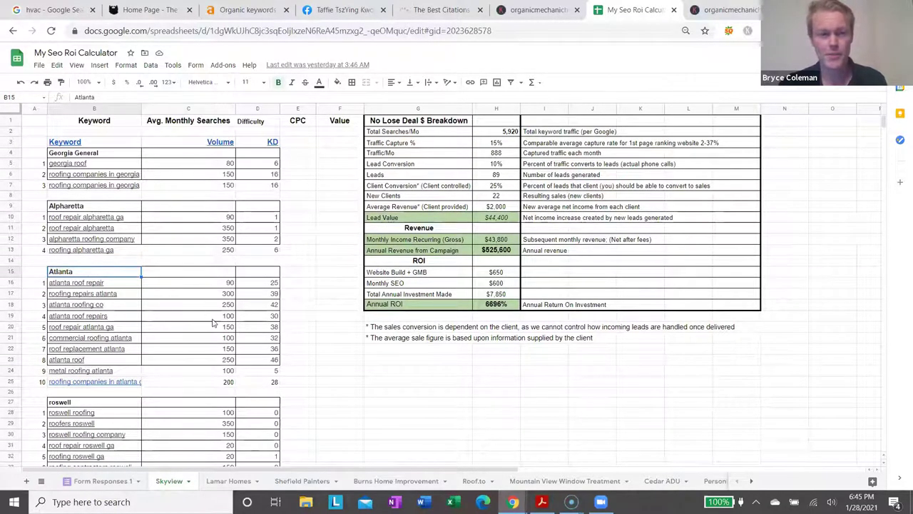
# - Copy the total of the average monthly searches below the Marietta keywords into the Total Searches/Mo cell
pyautogui.moveTo(196, 166); pyautogui.dragTo(195, 243)
pyautogui.click(195, 241)
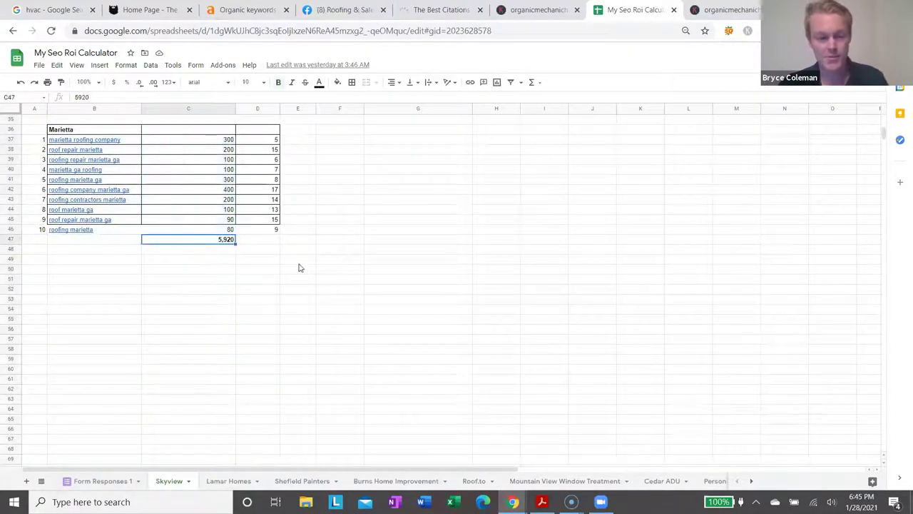
pyautogui.scroll(10, 536, 172)
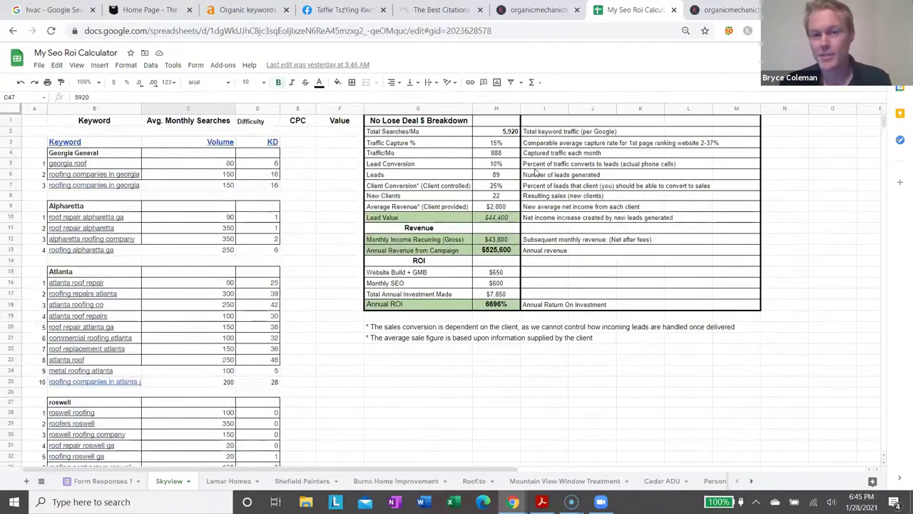
pyautogui.click(507, 135)
# - Set the Traffic Capture % in the deal breakdown to 5%
pyautogui.click(503, 144)
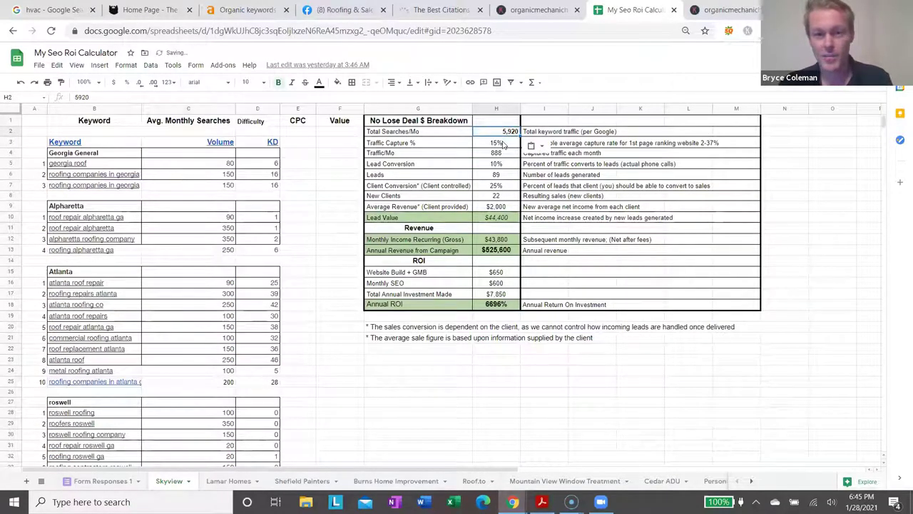
pyautogui.write('5')
pyautogui.press('Return')
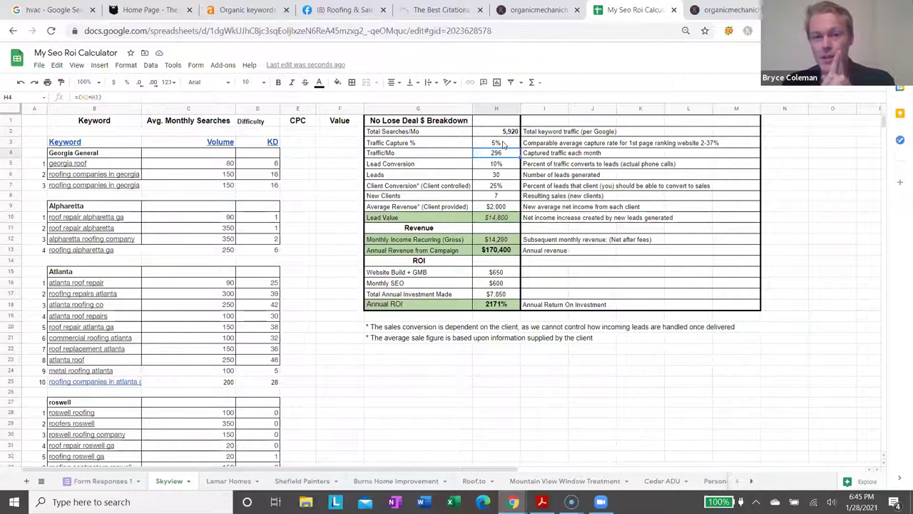
pyautogui.moveTo(136, 368)
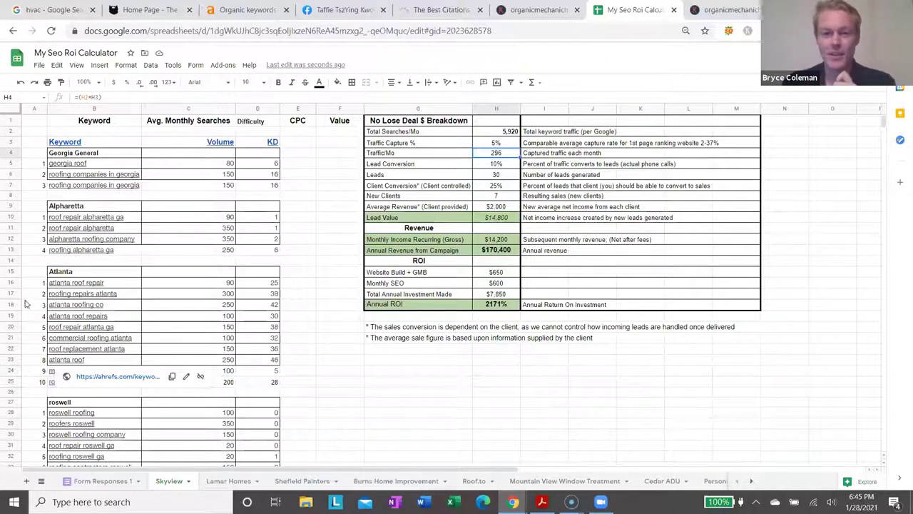
pyautogui.press('Up')
pyautogui.press('Up')
pyautogui.click(499, 153)
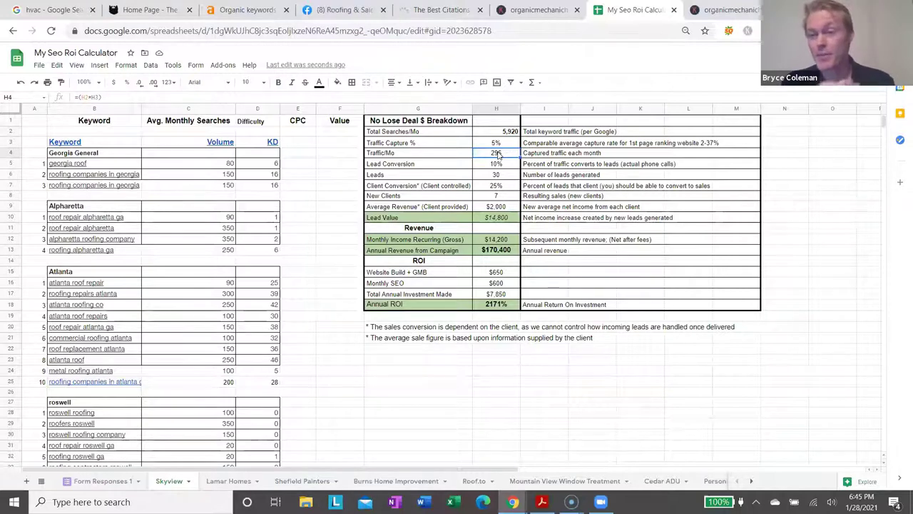
# - Set the Lead Conversion rate to 8%, and correct it to 7.5%
pyautogui.click(487, 166)
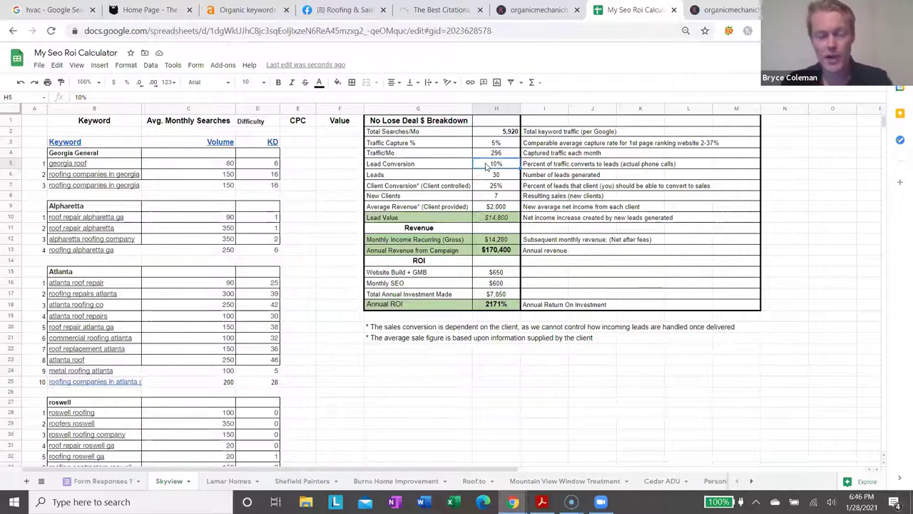
pyautogui.write('8')
pyautogui.press('Return')
pyautogui.doubleClick(486, 165)
pyautogui.press('BackSpace')
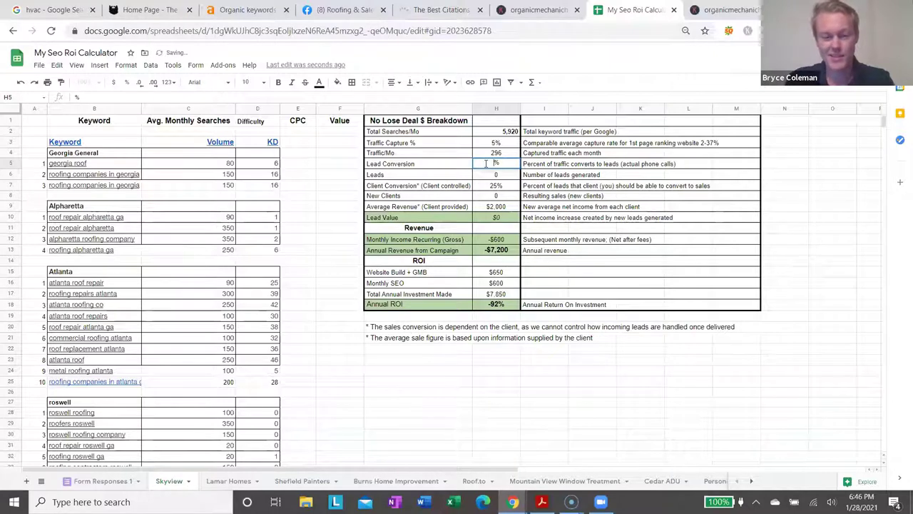
pyautogui.write('7.5')
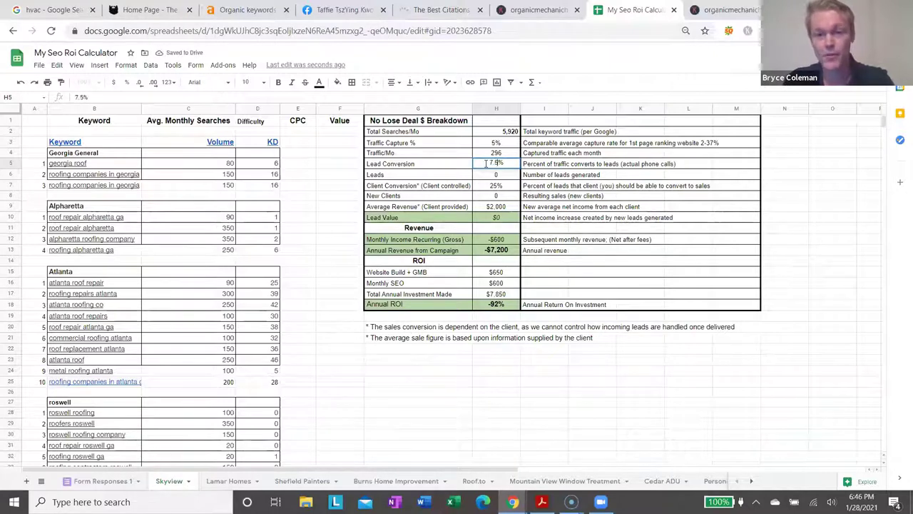
pyautogui.click(618, 176)
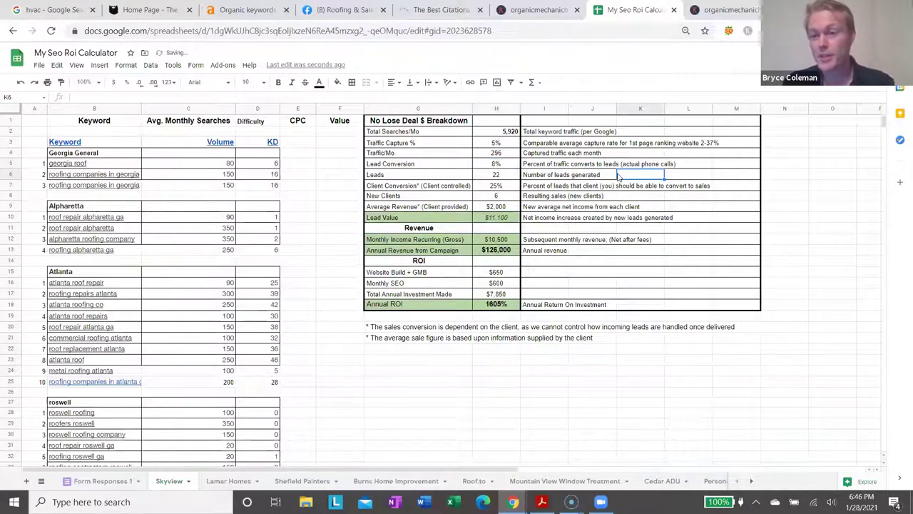
# - Review the traffic, lead conversion and leads figures, and set the Client Conversion rate to 40%
pyautogui.click(503, 154)
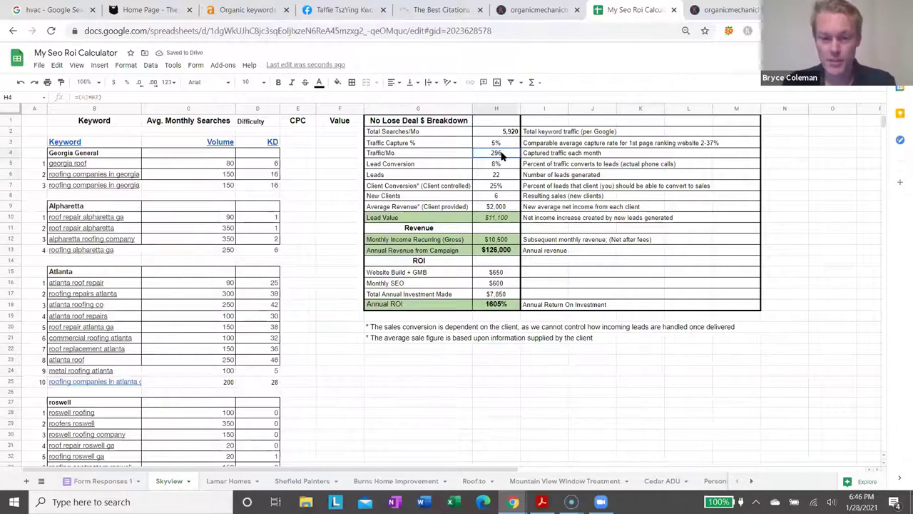
pyautogui.click(503, 164)
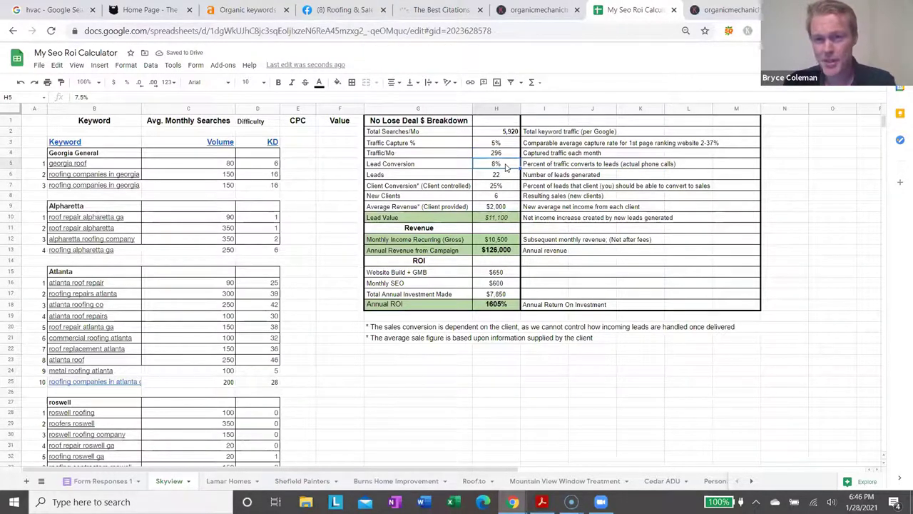
pyautogui.click(504, 176)
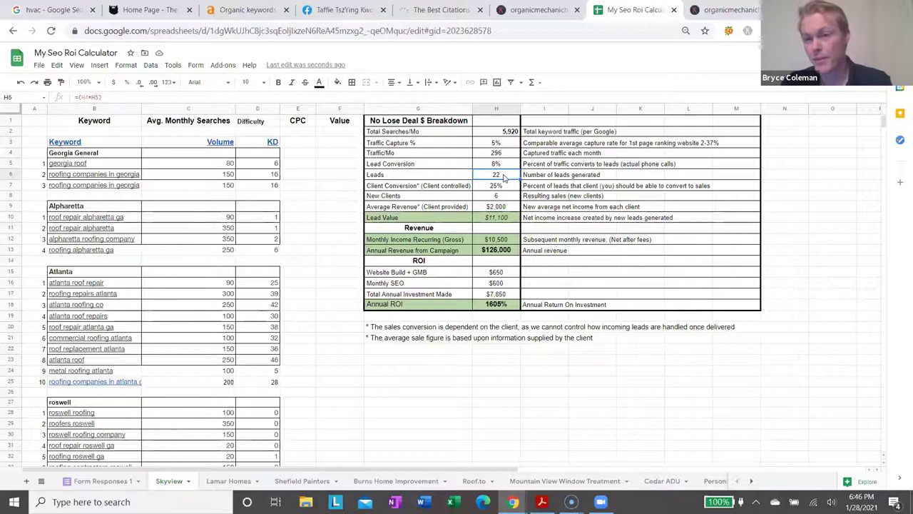
pyautogui.click(503, 185)
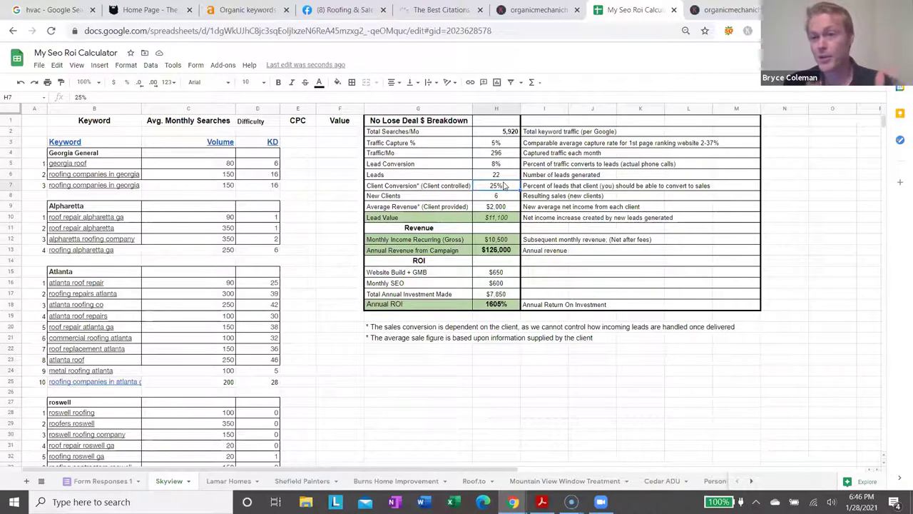
pyautogui.write('40%')
pyautogui.press('Return')
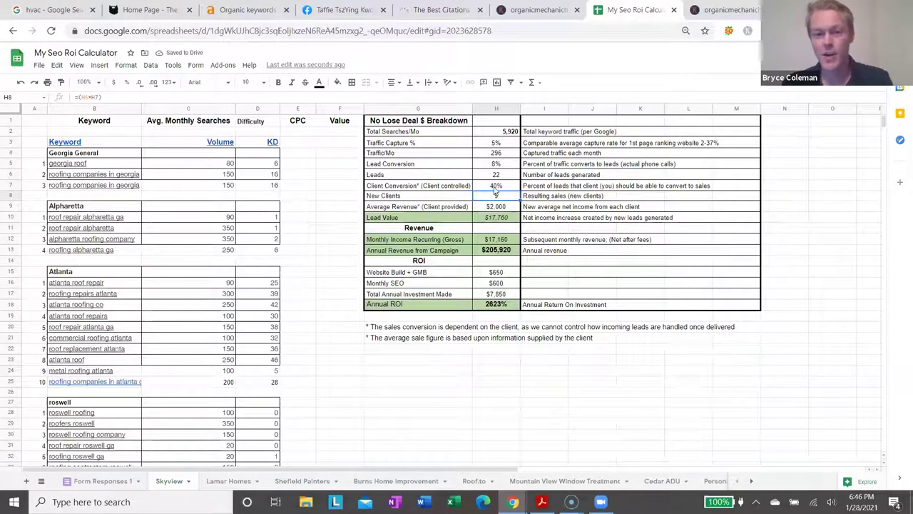
# - Set the client-provided Average Revenue to $2,500
pyautogui.click(504, 207)
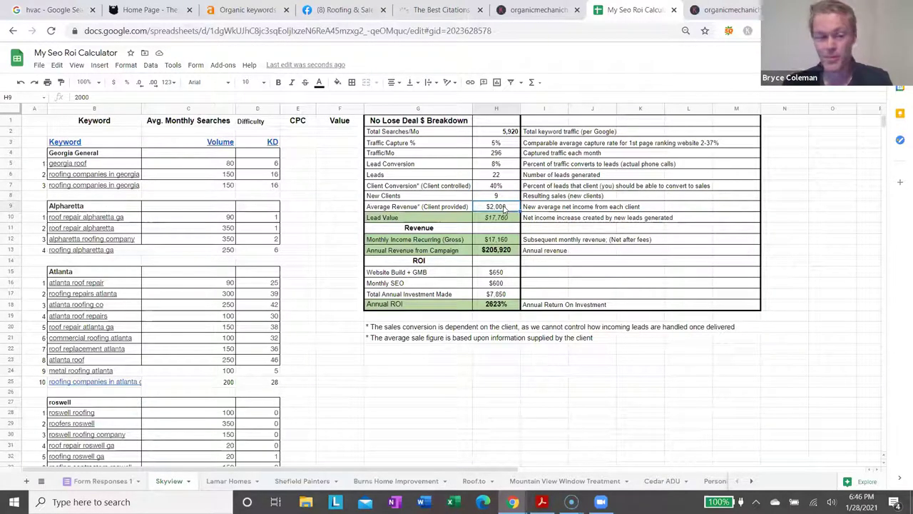
pyautogui.write('2500')
pyautogui.press('Return')
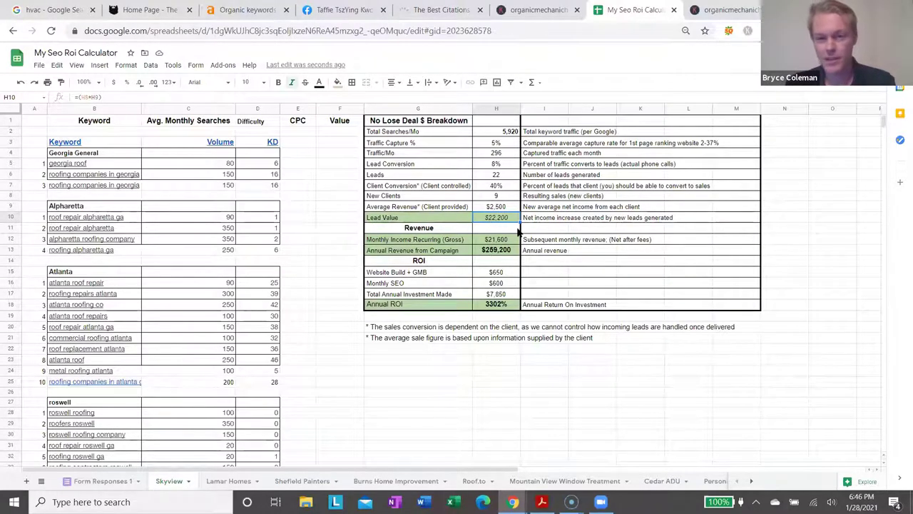
# - Review the ROI section's website build, monthly SEO, total annual investment and annual ROI figures
pyautogui.click(495, 265)
pyautogui.click(507, 274)
pyautogui.click(510, 284)
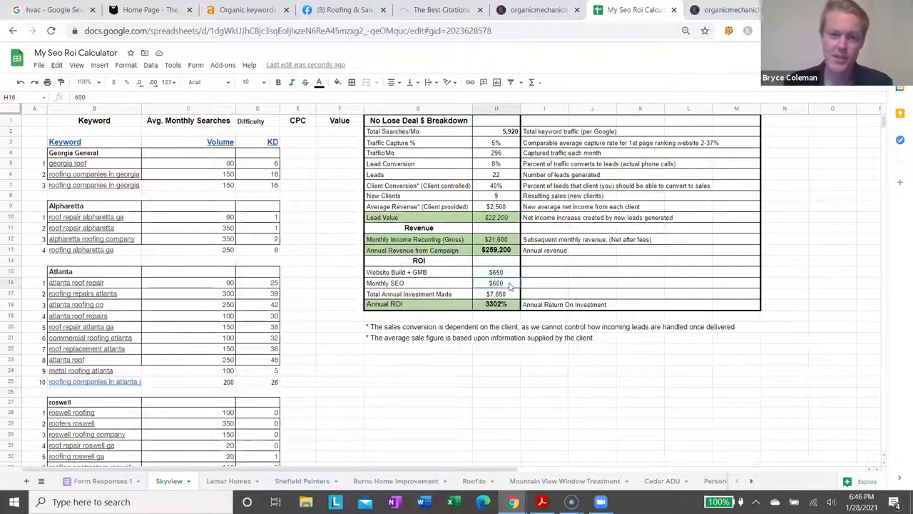
pyautogui.click(505, 295)
pyautogui.click(502, 306)
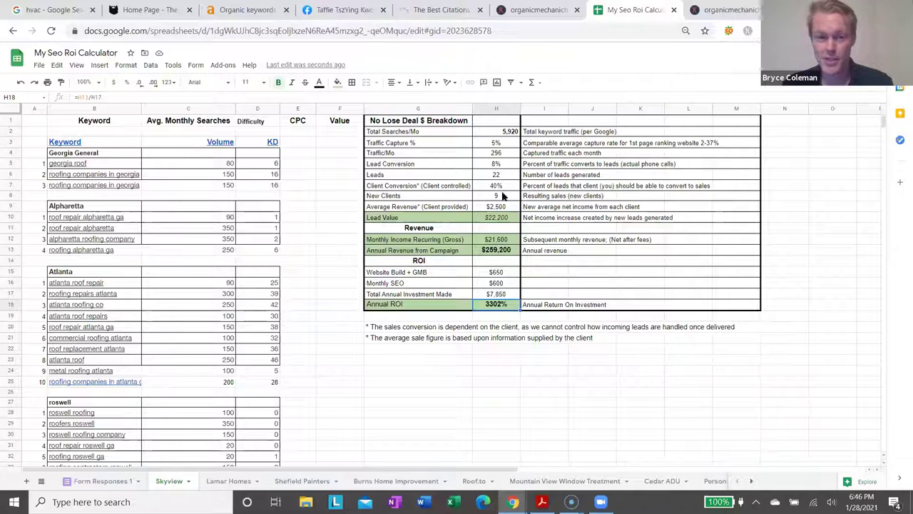
# - Set the Client Conversion rate in the deal breakdown to 20%, and check the Lead Conversion rate
pyautogui.click(501, 184)
pyautogui.write('20')
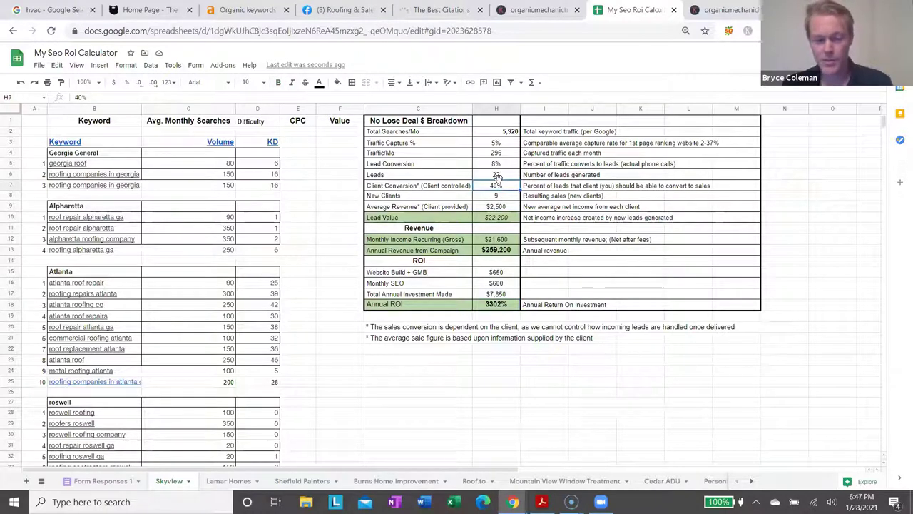
pyautogui.press('Return')
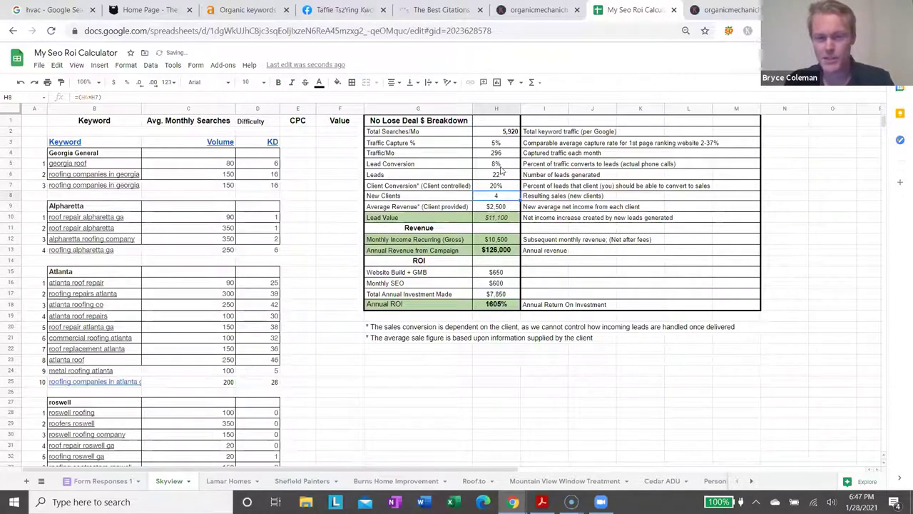
pyautogui.click(501, 166)
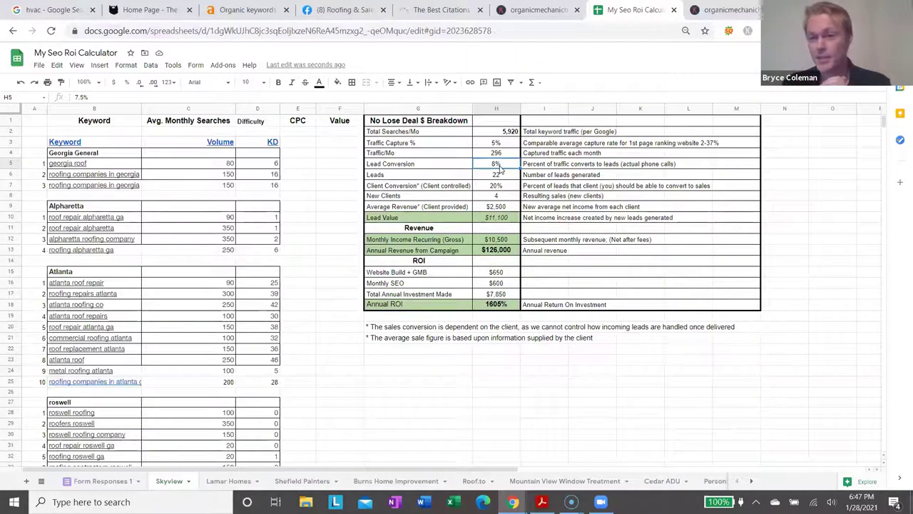
# - Open the SkyView Roofing website, skyviewhr.com, in a new browser tab
pyautogui.hotkey('ctrl', 't')
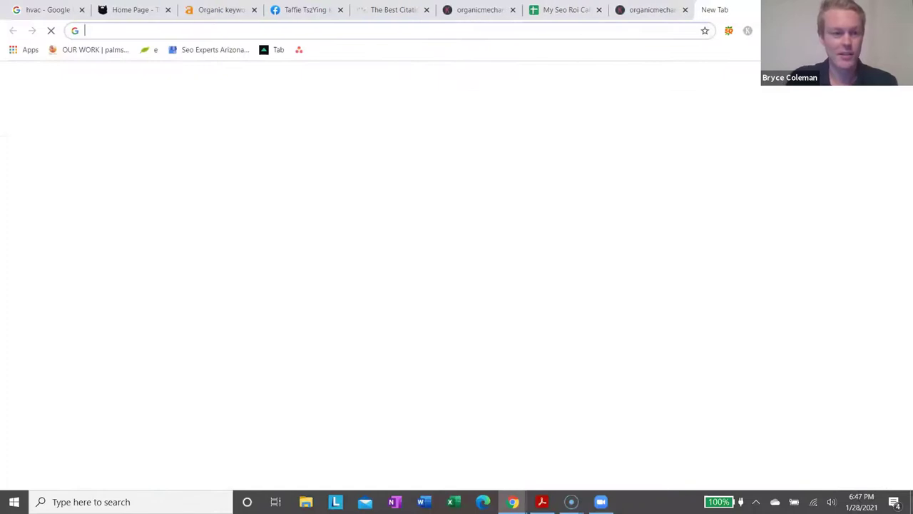
pyautogui.write('steadfastroofers.com')
pyautogui.press('Return')
pyautogui.write('sky')
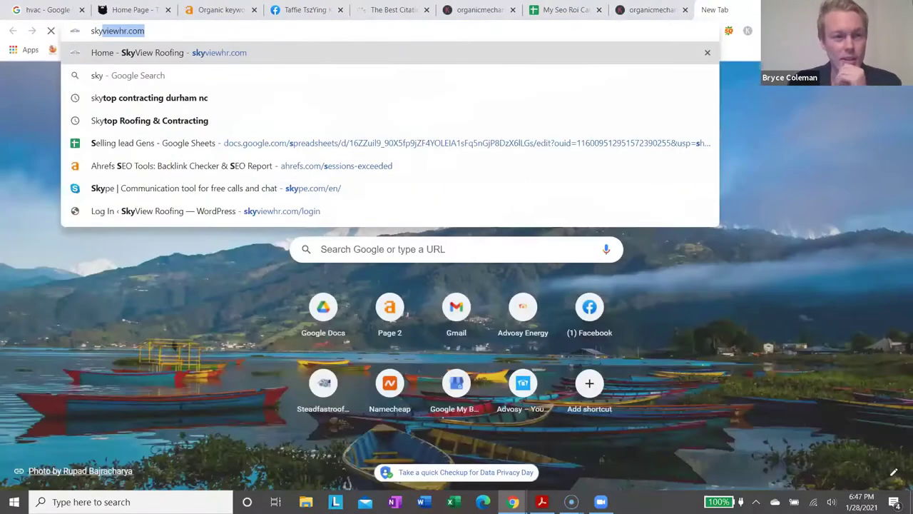
pyautogui.press('Return')
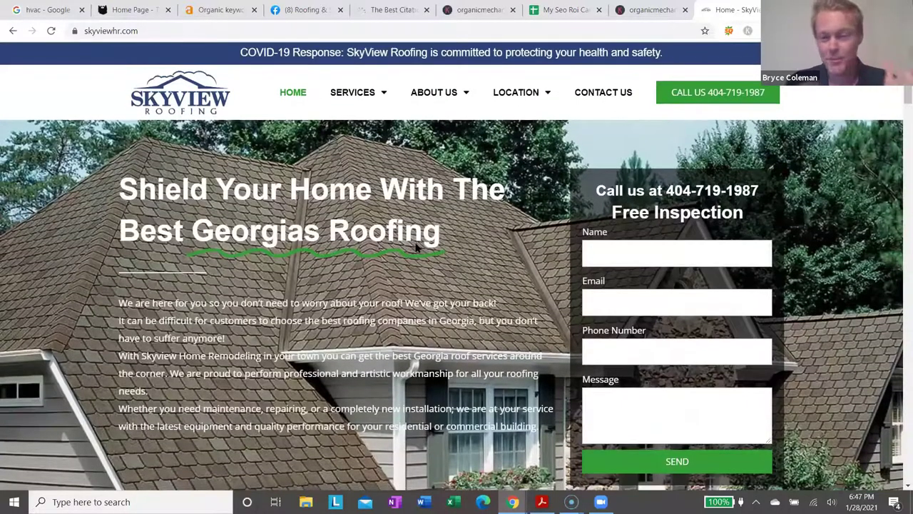
# - Look through the SkyView Roofing home page from its inspection form to the contact section, and close the site to return to the calculator
pyautogui.scroll(-1, 416, 247)
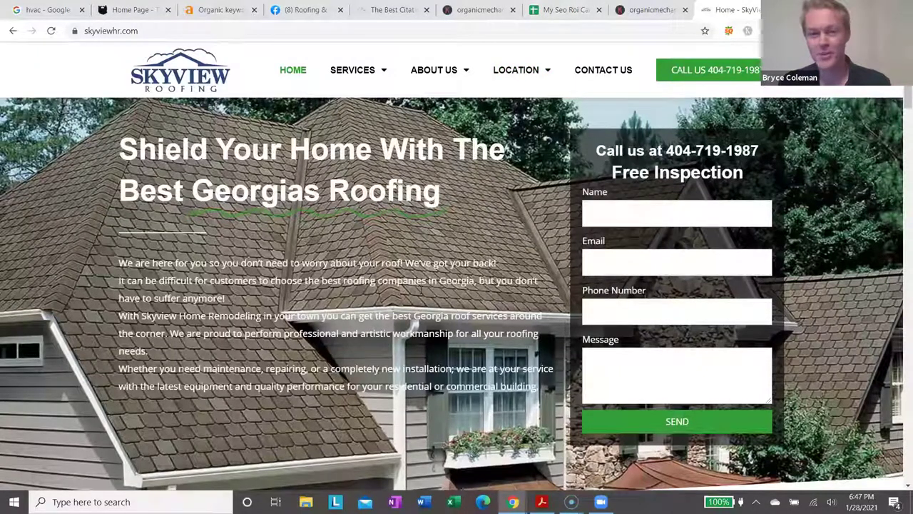
pyautogui.scroll(-5, 421, 293)
pyautogui.scroll(-7, 428, 278)
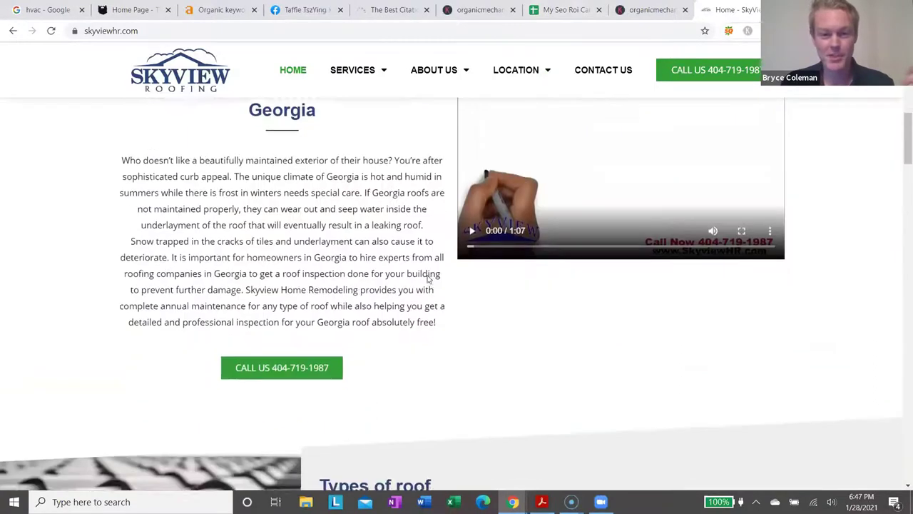
pyautogui.scroll(-5, 428, 279)
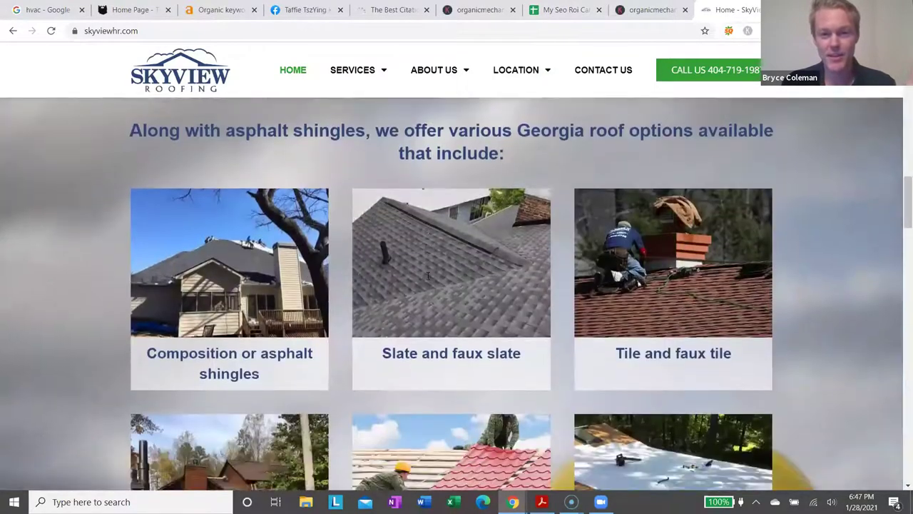
pyautogui.scroll(8, 400, 285)
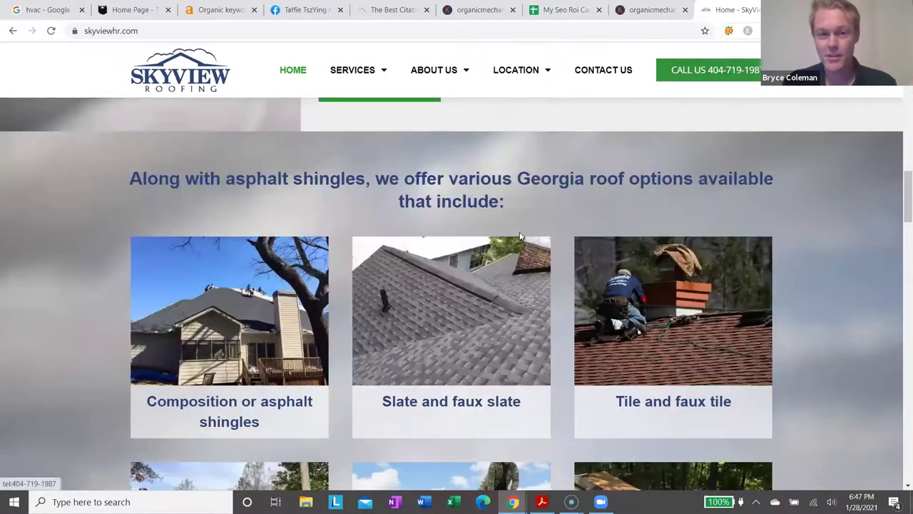
pyautogui.scroll(-2, 440, 245)
pyautogui.scroll(-5, 440, 244)
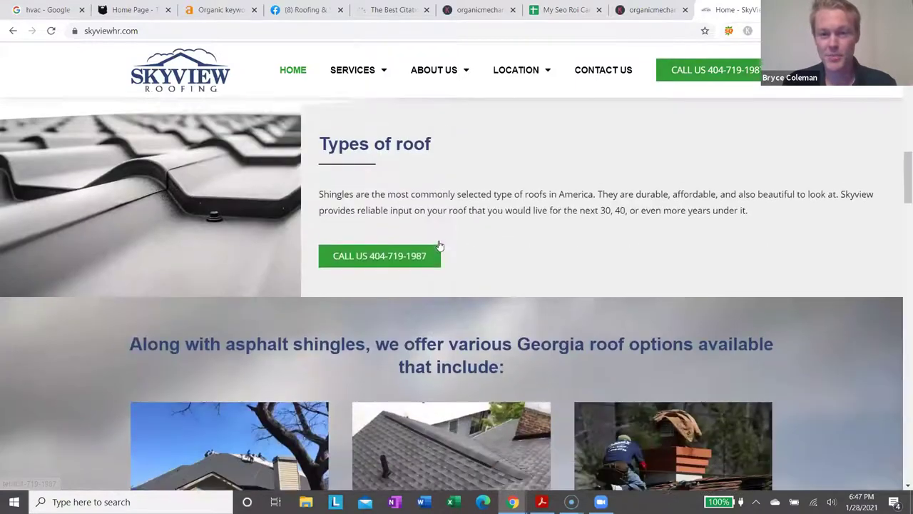
pyautogui.scroll(-10, 439, 273)
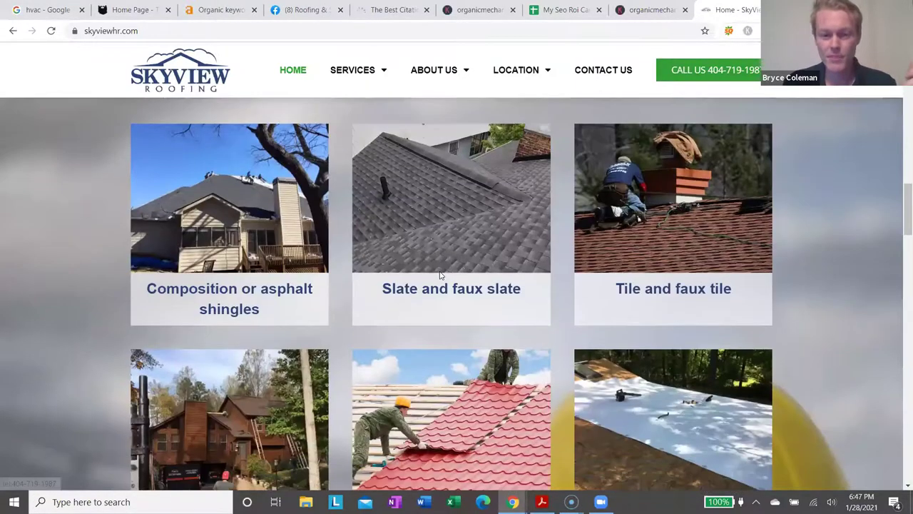
pyautogui.scroll(-15, 439, 275)
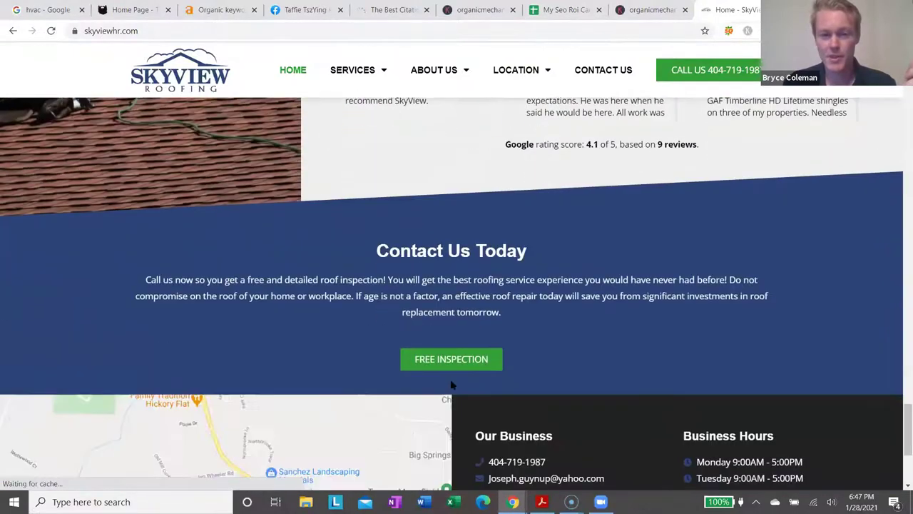
pyautogui.scroll(-3, 463, 371)
pyautogui.scroll(15, 462, 371)
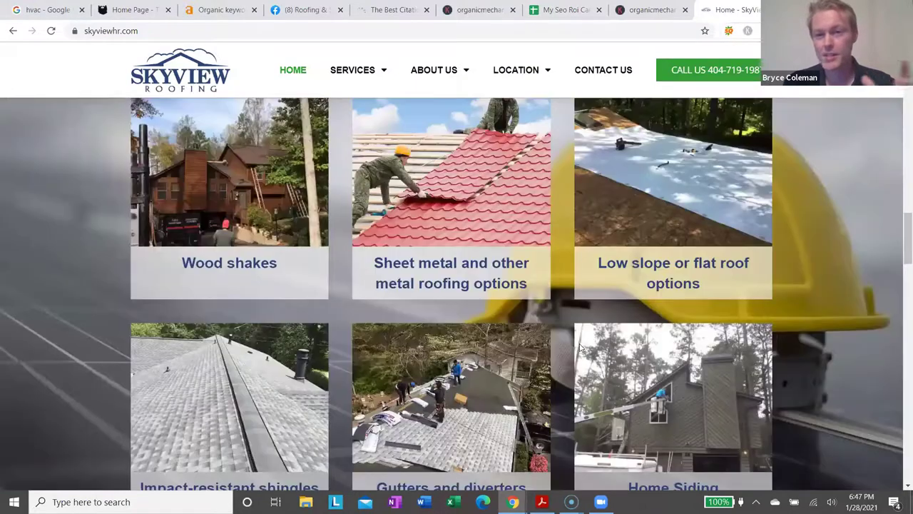
pyautogui.scroll(10, 580, 348)
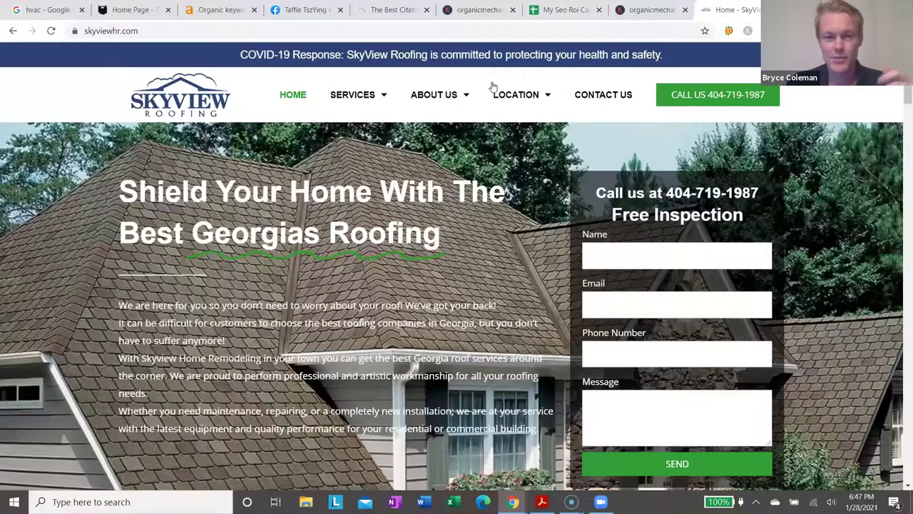
pyautogui.hotkey('ctrl', 'w')
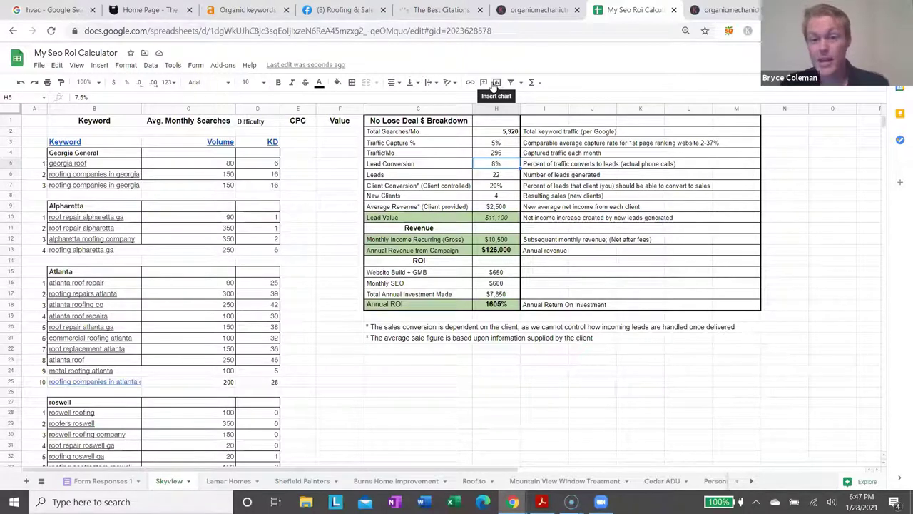
# - Compare the annual ROI with the total annual investment, website build and monthly SEO costs
pyautogui.click(497, 304)
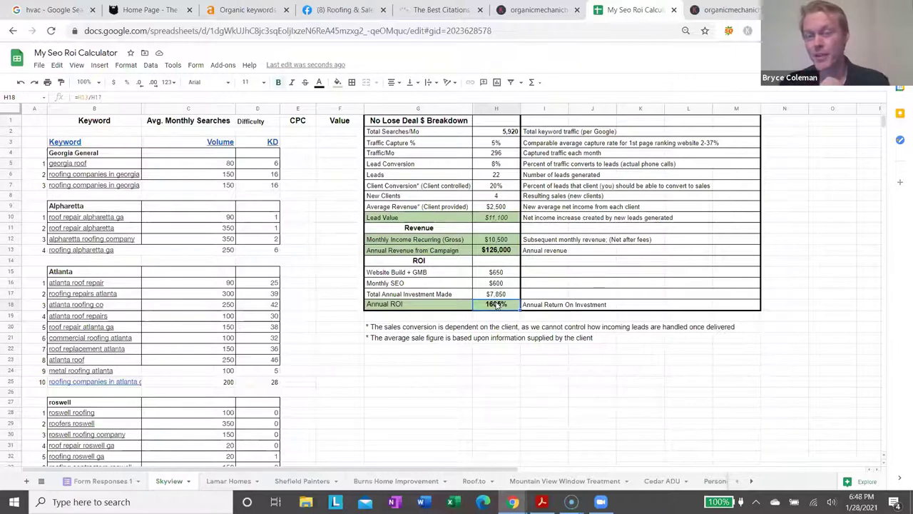
pyautogui.click(508, 297)
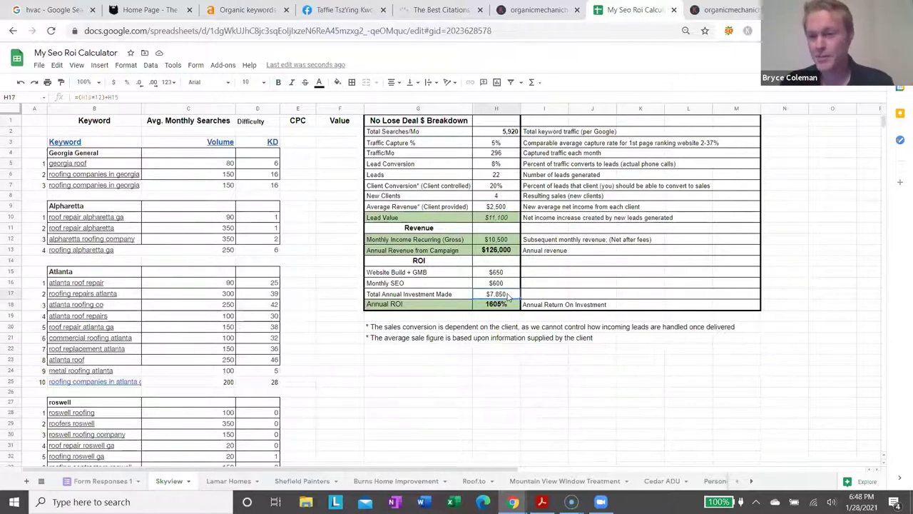
pyautogui.click(511, 272)
pyautogui.click(496, 283)
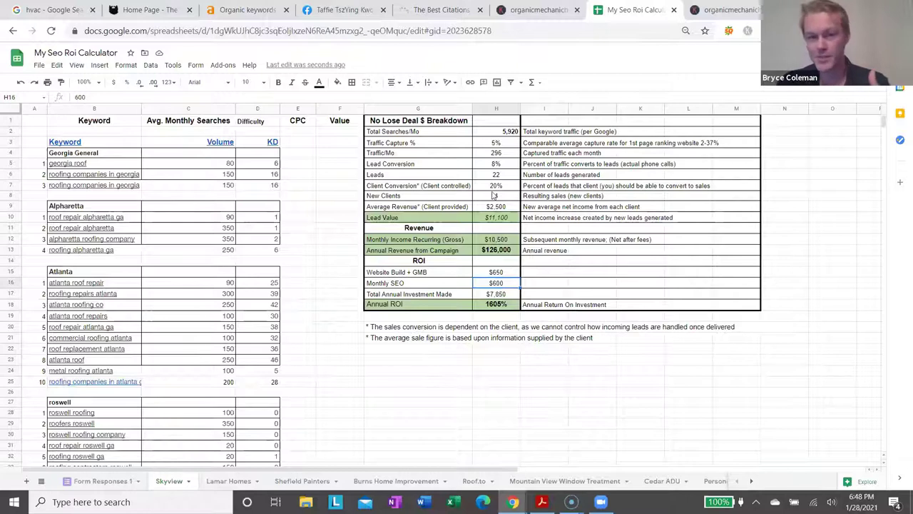
# - Set the Traffic Capture % to 2% as a low-end scenario
pyautogui.click(497, 144)
pyautogui.write('2')
pyautogui.press('Return')
# - Set the Traffic Capture % to 10%, and check the annual ROI against the total annual investment
pyautogui.click(497, 144)
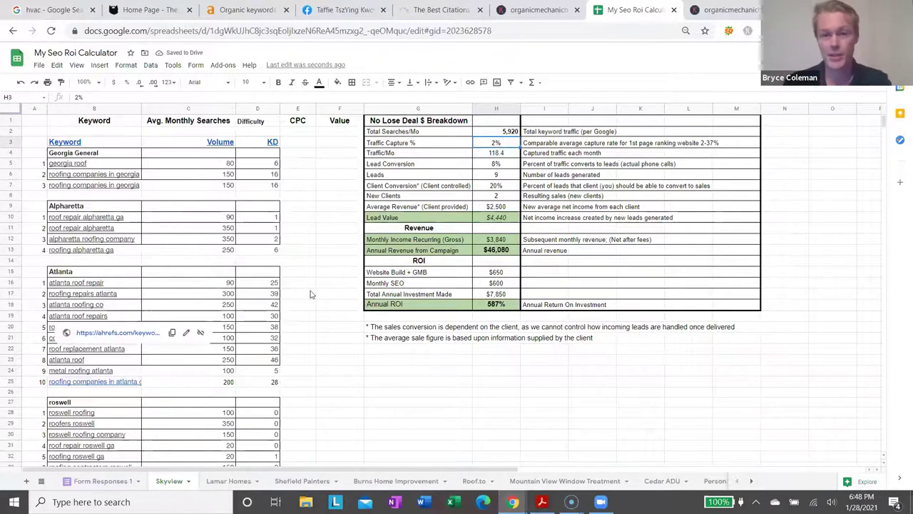
pyautogui.write('10')
pyautogui.press('Return')
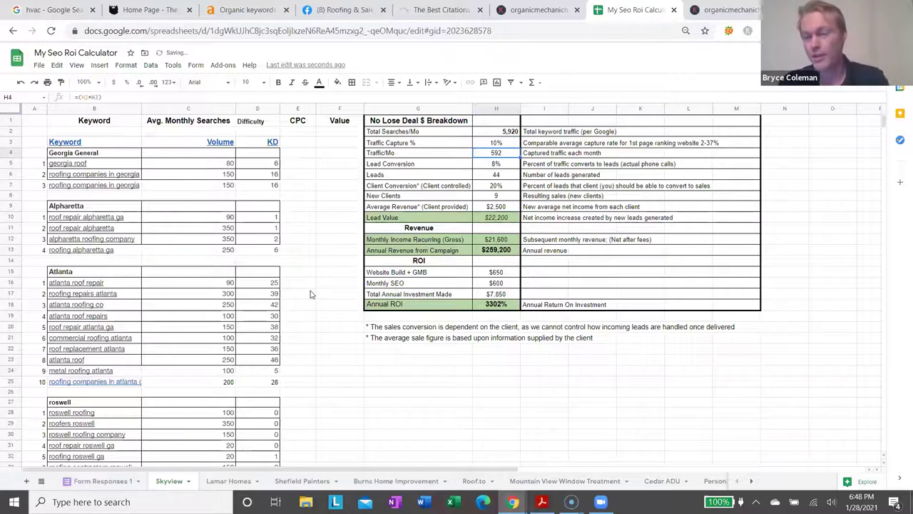
pyautogui.click(493, 305)
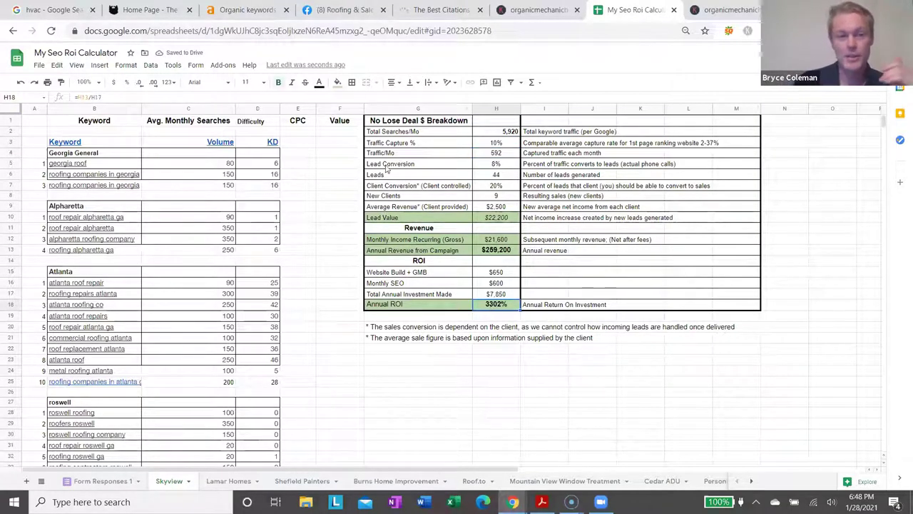
pyautogui.click(501, 297)
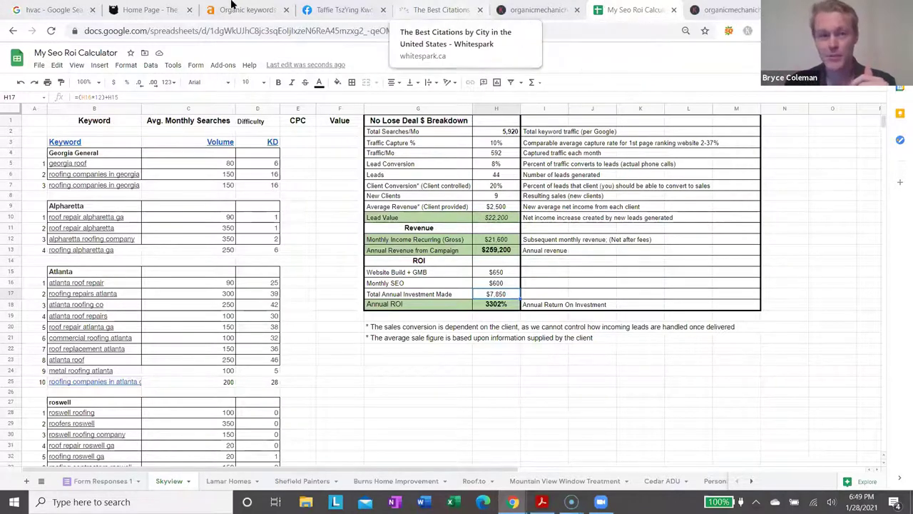
# - Revisit the Ahrefs organic keywords and Keywords Everywhere density analysis, and return to the calculator's Monthly SEO cost
pyautogui.click(150, 9)
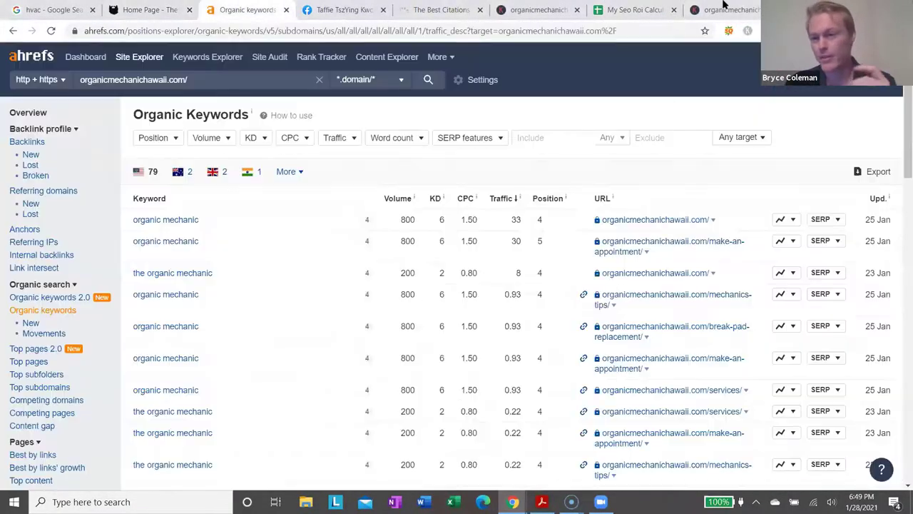
pyautogui.click(717, 9)
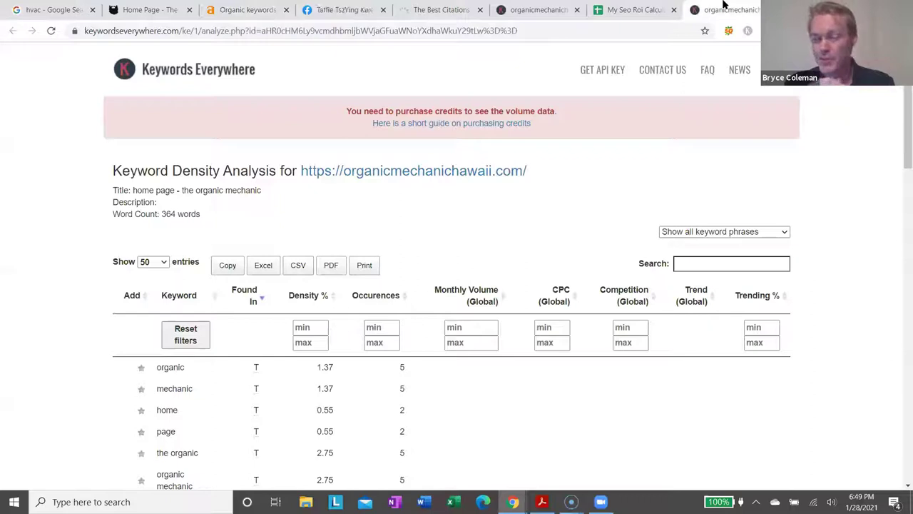
pyautogui.click(645, 7)
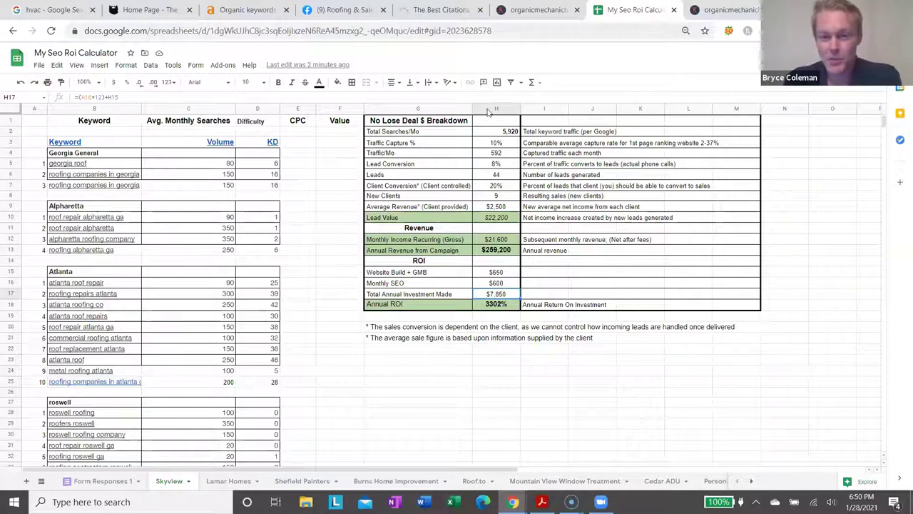
pyautogui.click(492, 285)
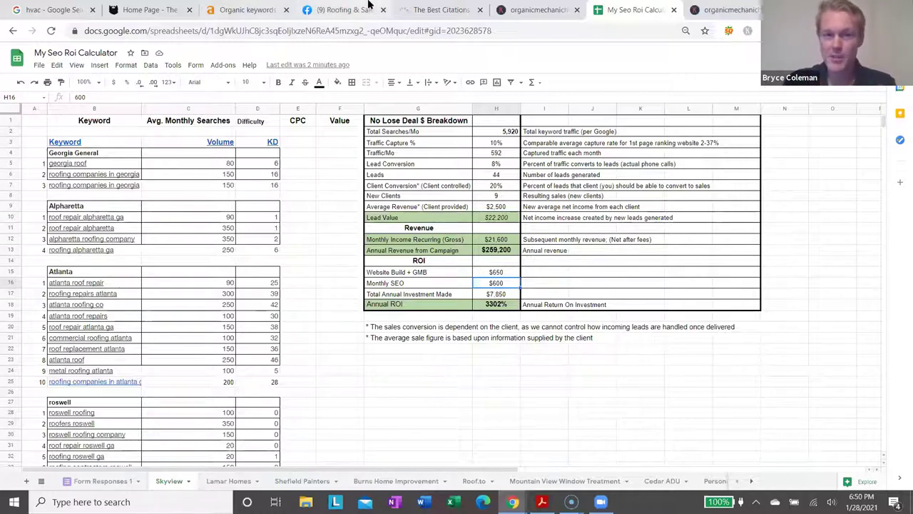
# - Review the free SEO advice post and its comments in the Roofing & Sales Community Facebook group, closing one chat, and return to the calculator
pyautogui.click(344, 10)
pyautogui.scroll(3, 138, 224)
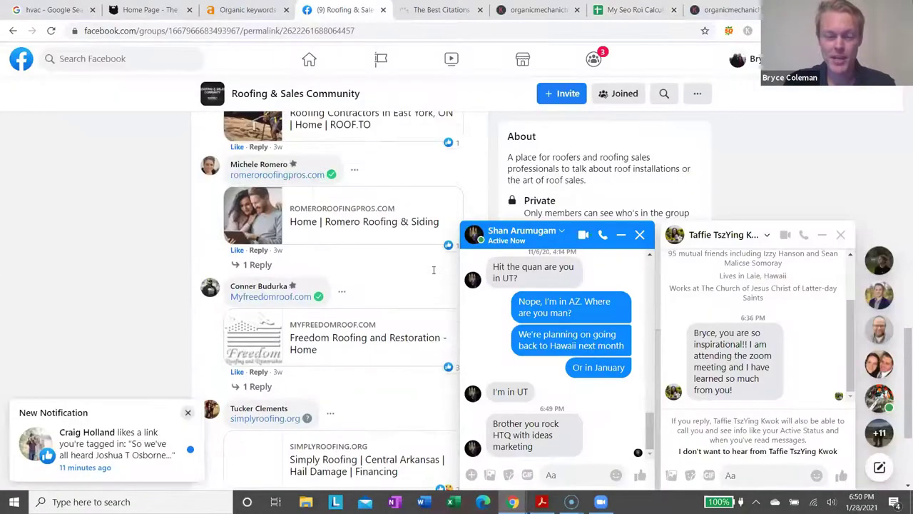
pyautogui.click(640, 235)
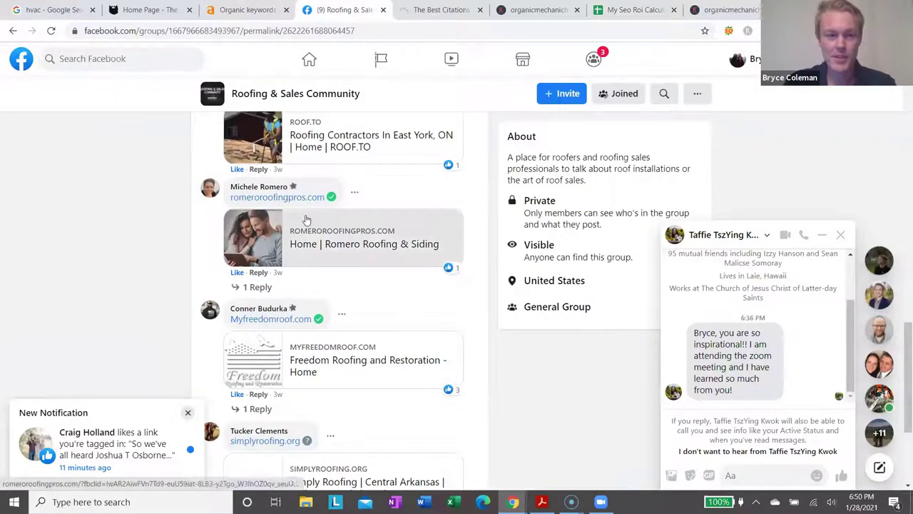
pyautogui.scroll(3, 305, 218)
pyautogui.scroll(7, 305, 218)
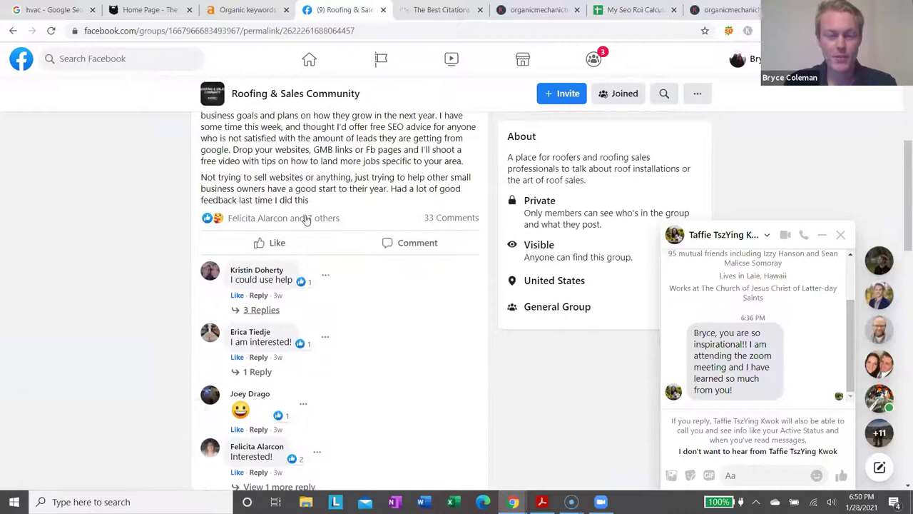
pyautogui.scroll(-1, 135, 315)
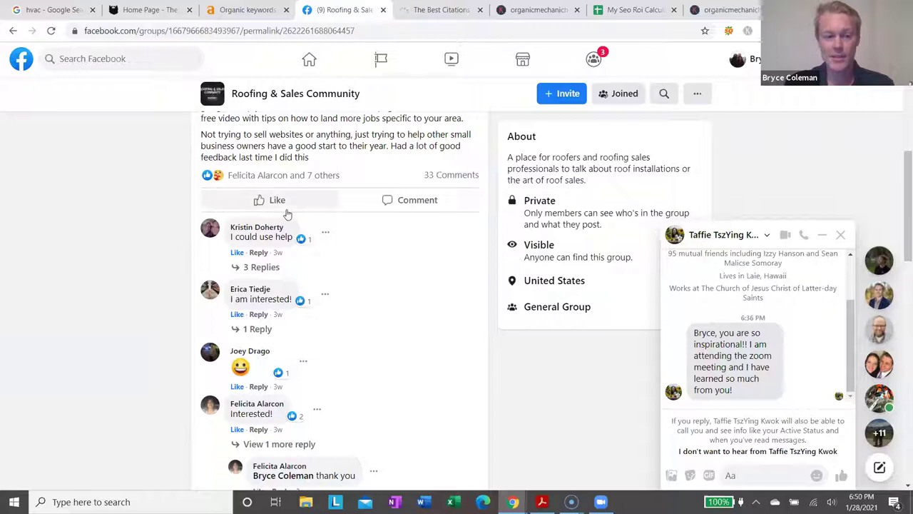
pyautogui.scroll(2, 289, 221)
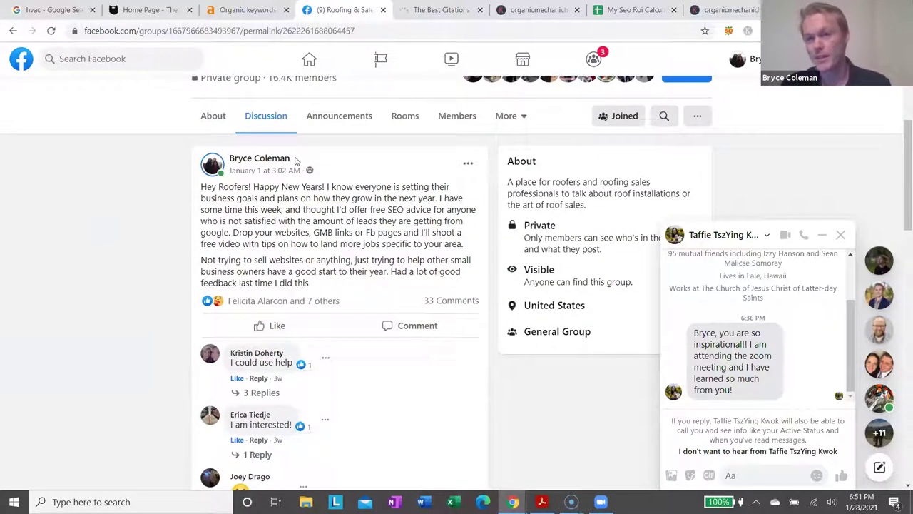
pyautogui.click(602, 8)
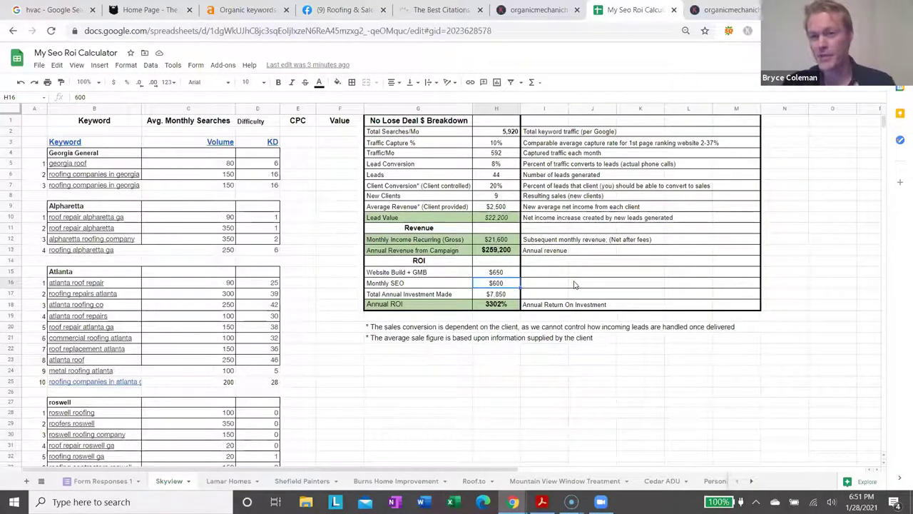
# - Point out the keyword difficulty scores for the Georgia General and Alpharetta keywords on the Skyview sheet
pyautogui.click(267, 175)
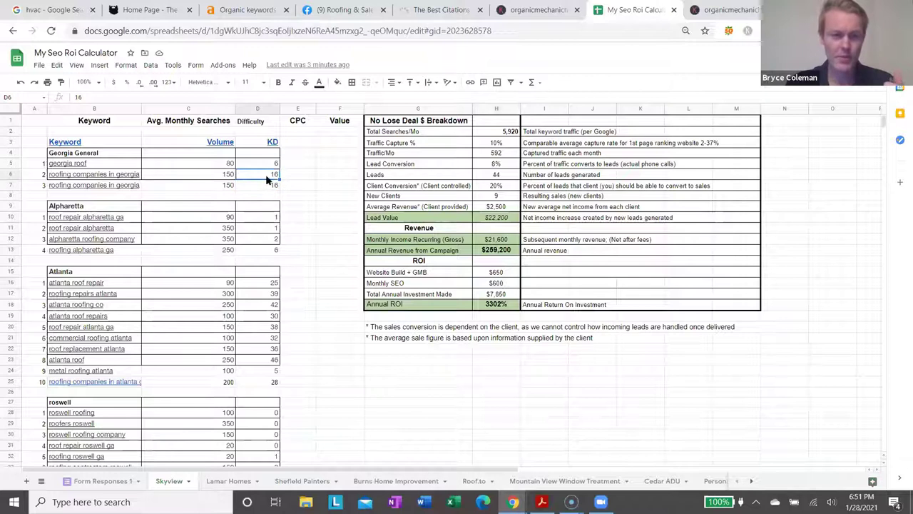
pyautogui.moveTo(262, 205); pyautogui.dragTo(259, 265)
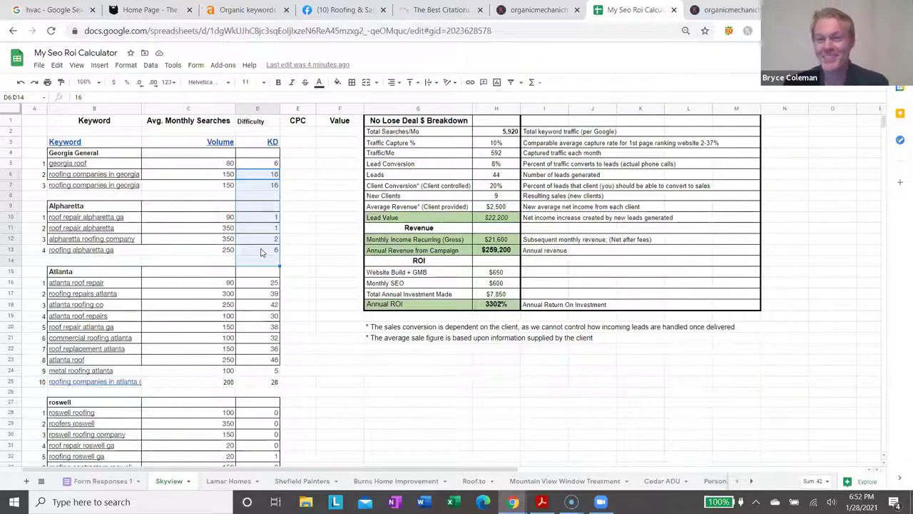
pyautogui.click(301, 250)
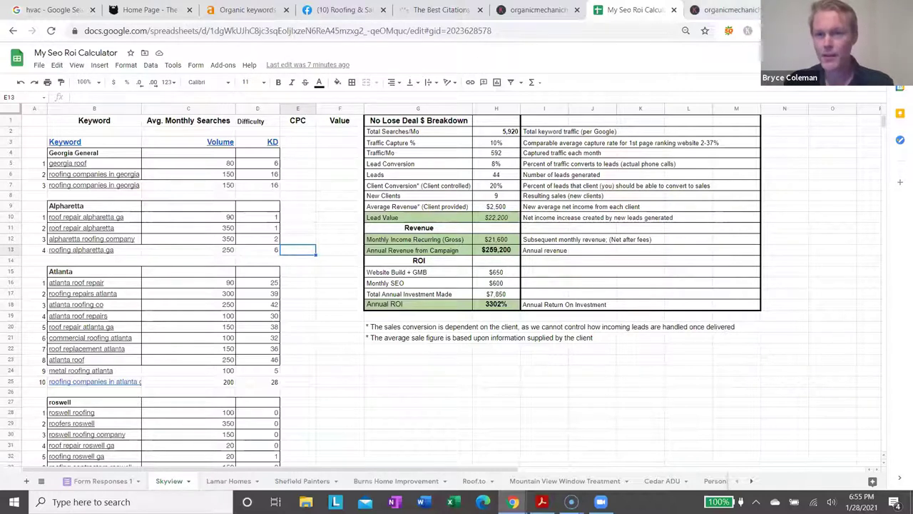
# - Search Google for "economy tree service lexington" in a new tab and bring up the treeremovallexingtonky.com site, glancing at the Ahrefs organic keywords
pyautogui.click(771, 10)
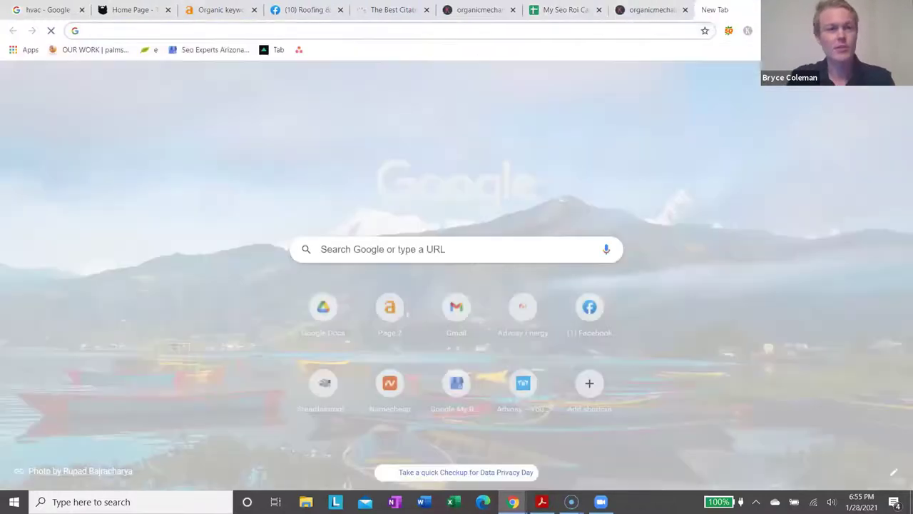
pyautogui.write('econom')
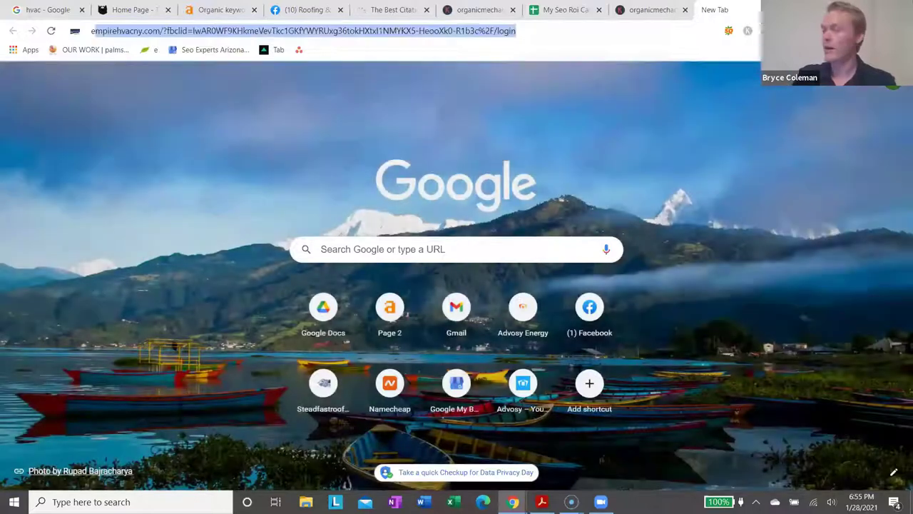
pyautogui.press('Return')
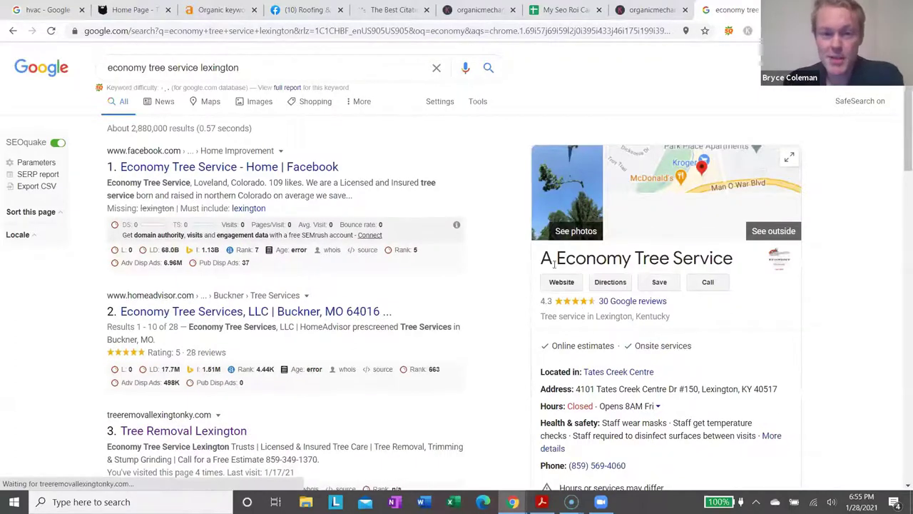
pyautogui.hotkey('ctrl', '3')
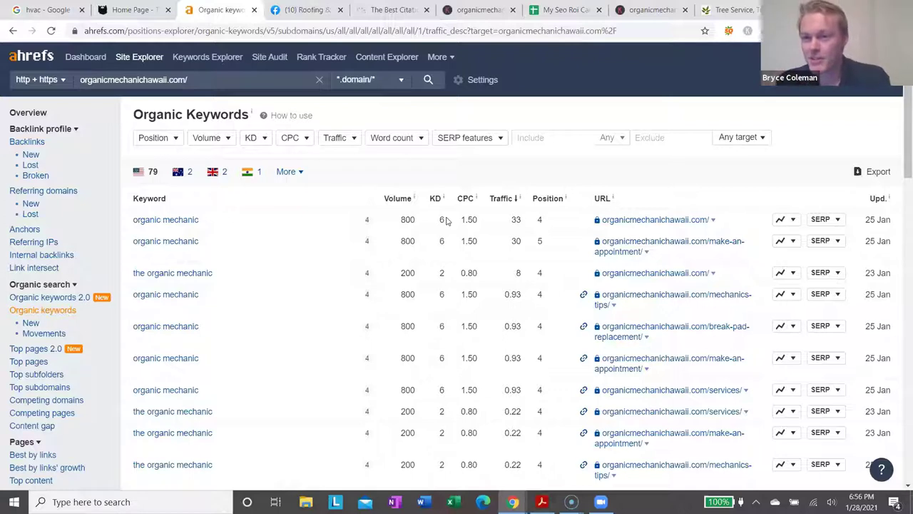
pyautogui.click(728, 9)
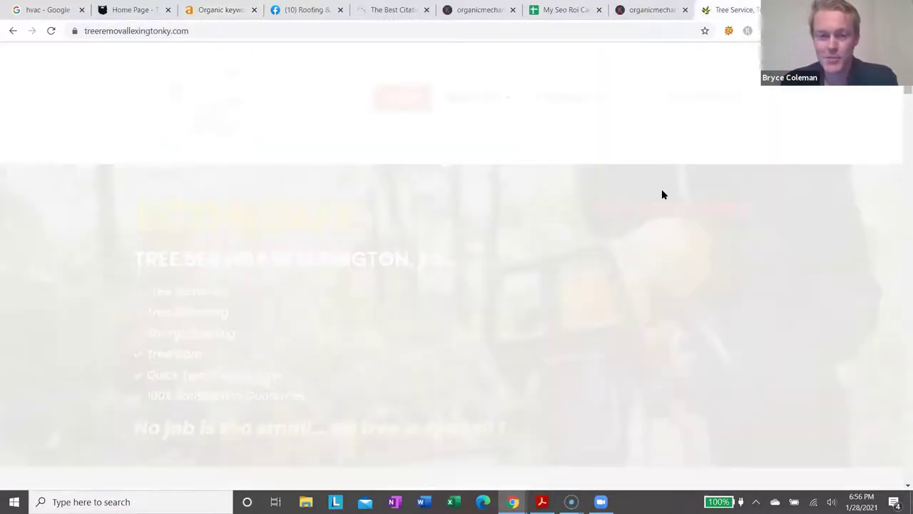
# - Examine the Economy Tree Service homepage's service copy, photos, calls to action and Lexington headings, and return to its quote form
pyautogui.scroll(-5, 402, 351)
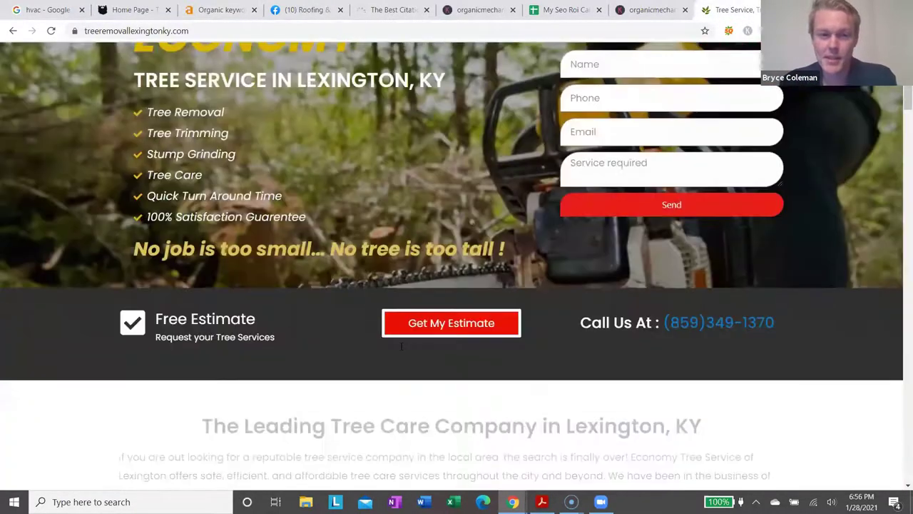
pyautogui.scroll(-6, 401, 351)
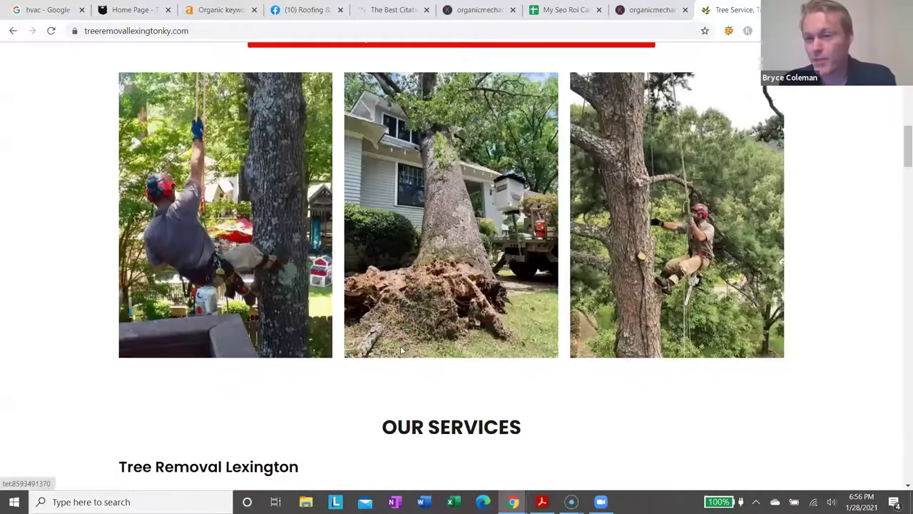
pyautogui.scroll(-10, 402, 351)
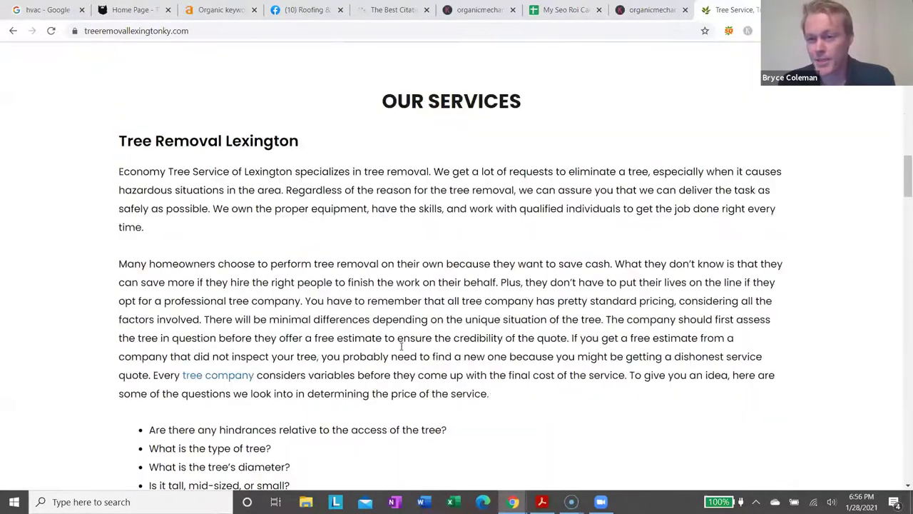
pyautogui.scroll(-20, 402, 351)
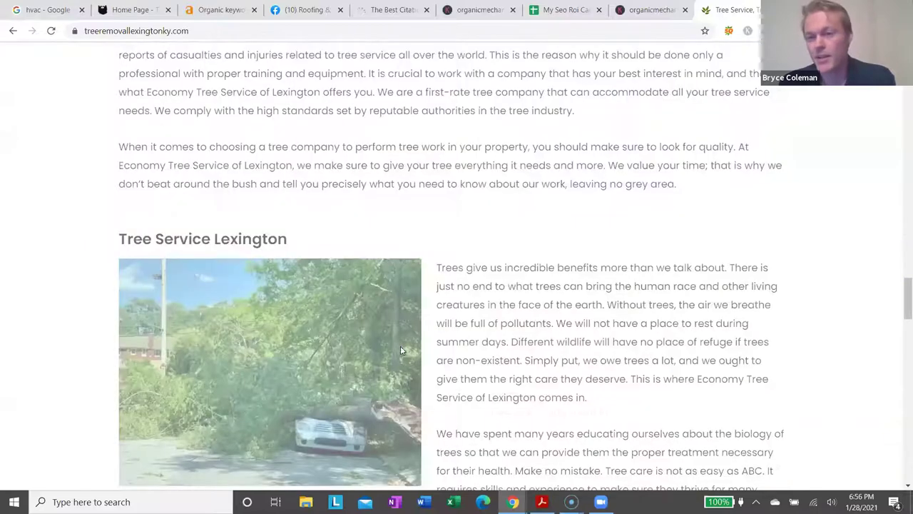
pyautogui.scroll(12, 401, 351)
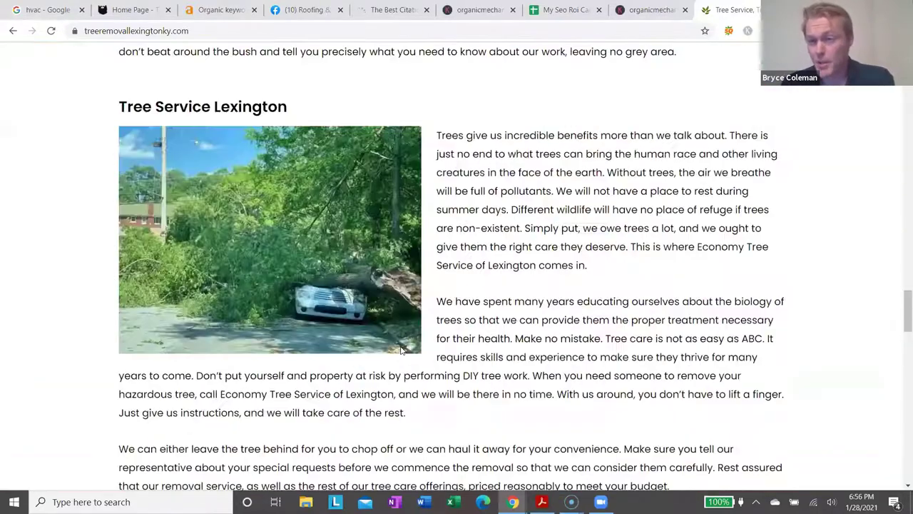
pyautogui.scroll(1, 402, 351)
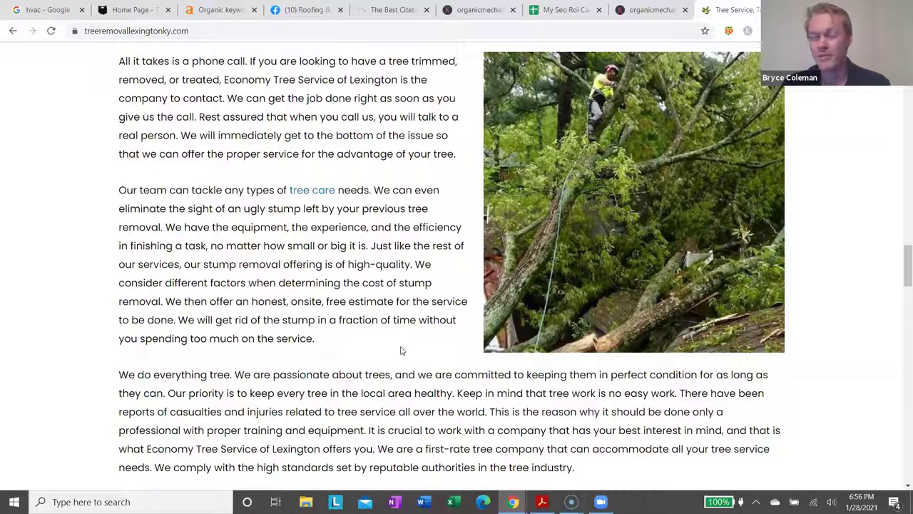
pyautogui.scroll(15, 366, 220)
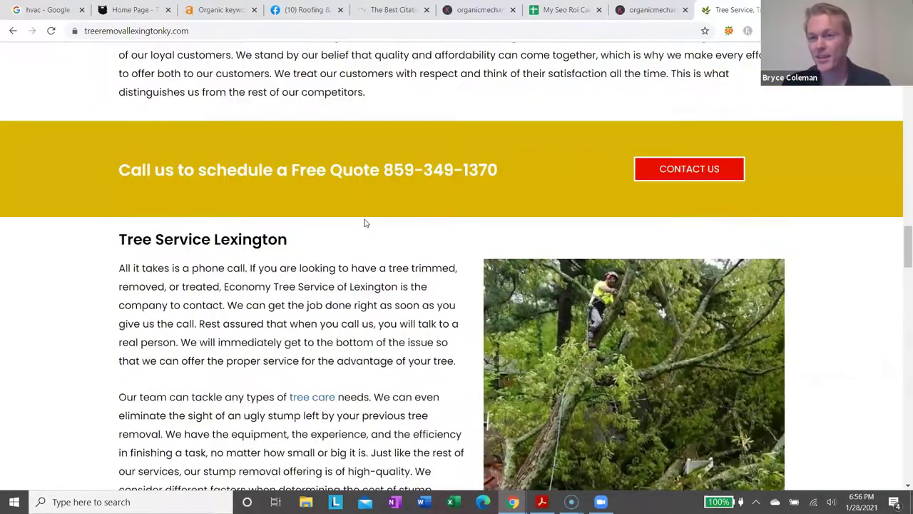
pyautogui.scroll(10, 364, 223)
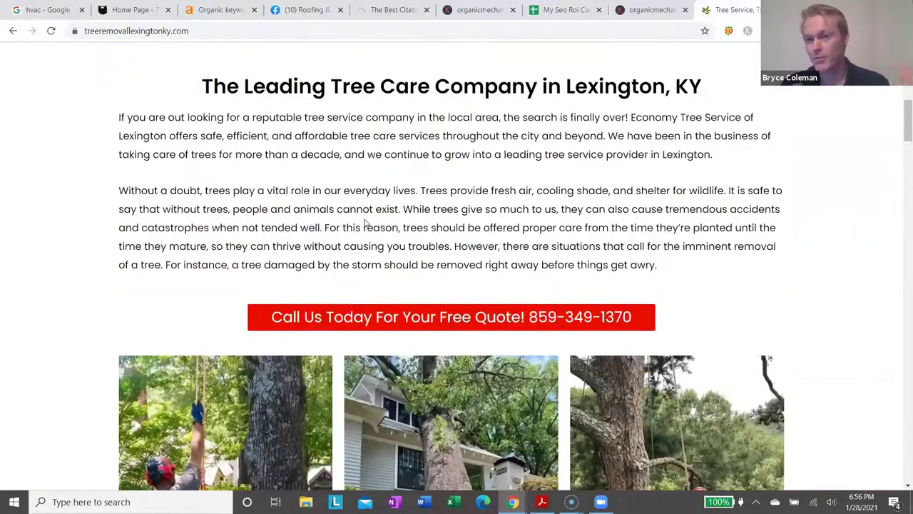
pyautogui.scroll(2, 364, 222)
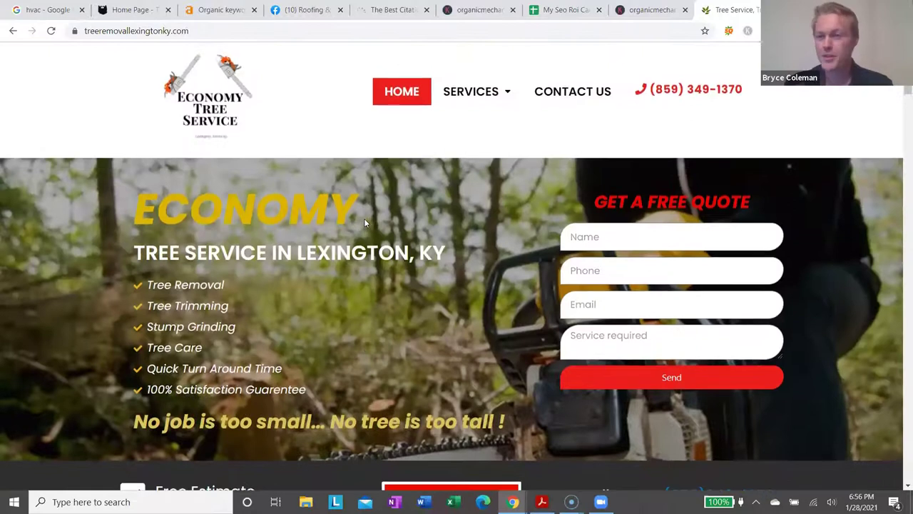